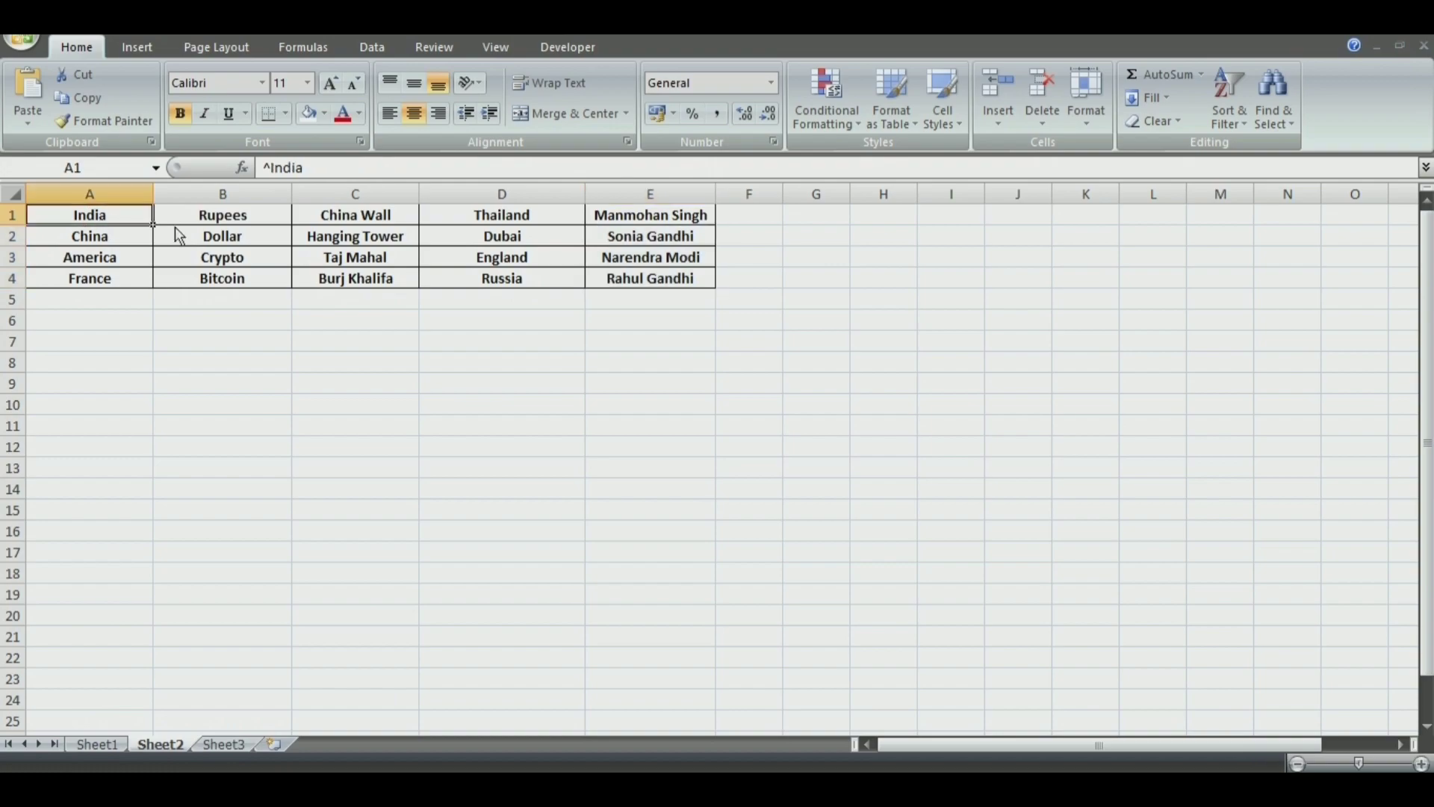
Copy the answer India from cell A1 of Sheet2 into cell N7 of Sheet1
{"action": "key", "text": "ctrl+c"}
{"action": "left_click", "coordinate": [95, 743]}
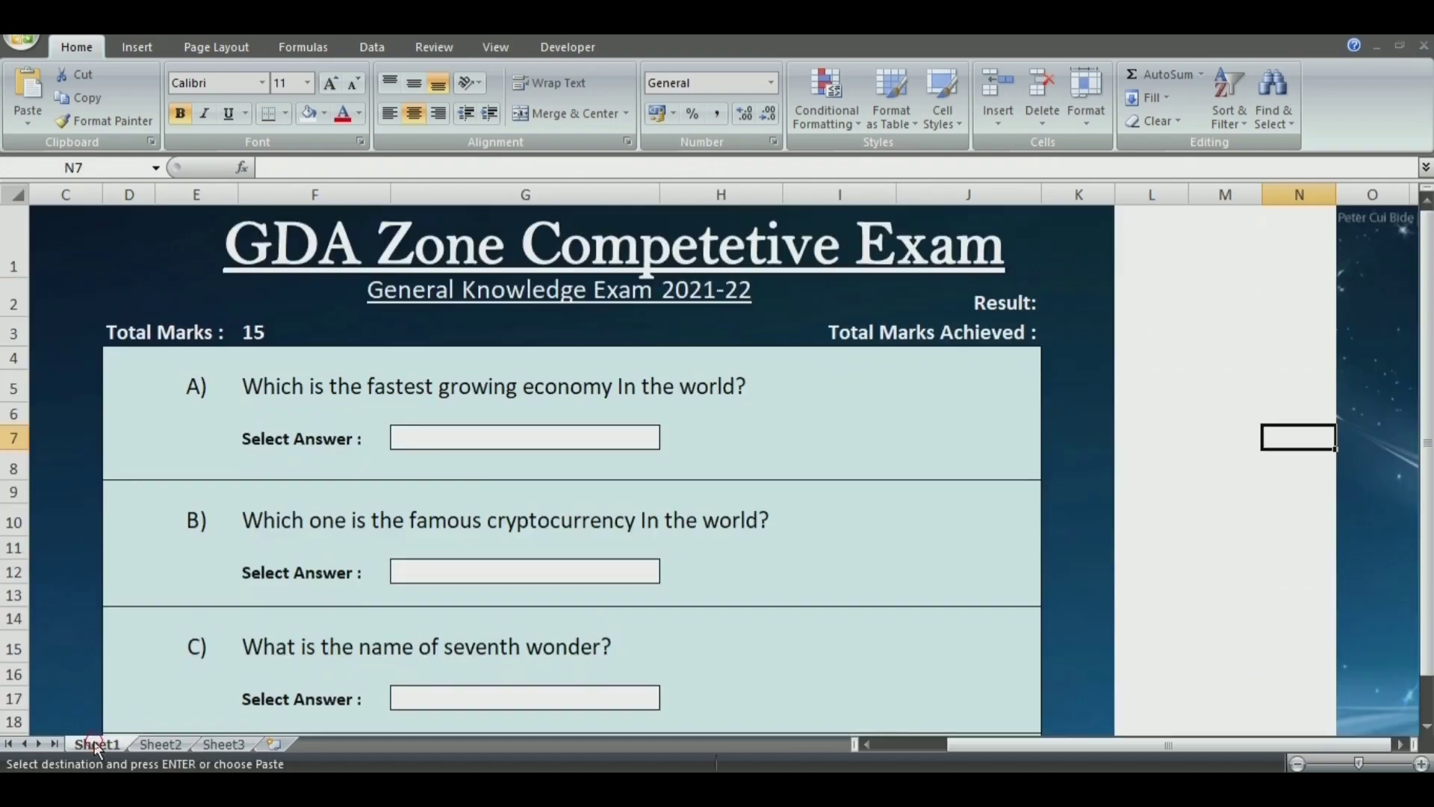
{"action": "key", "text": "ctrl+v"}
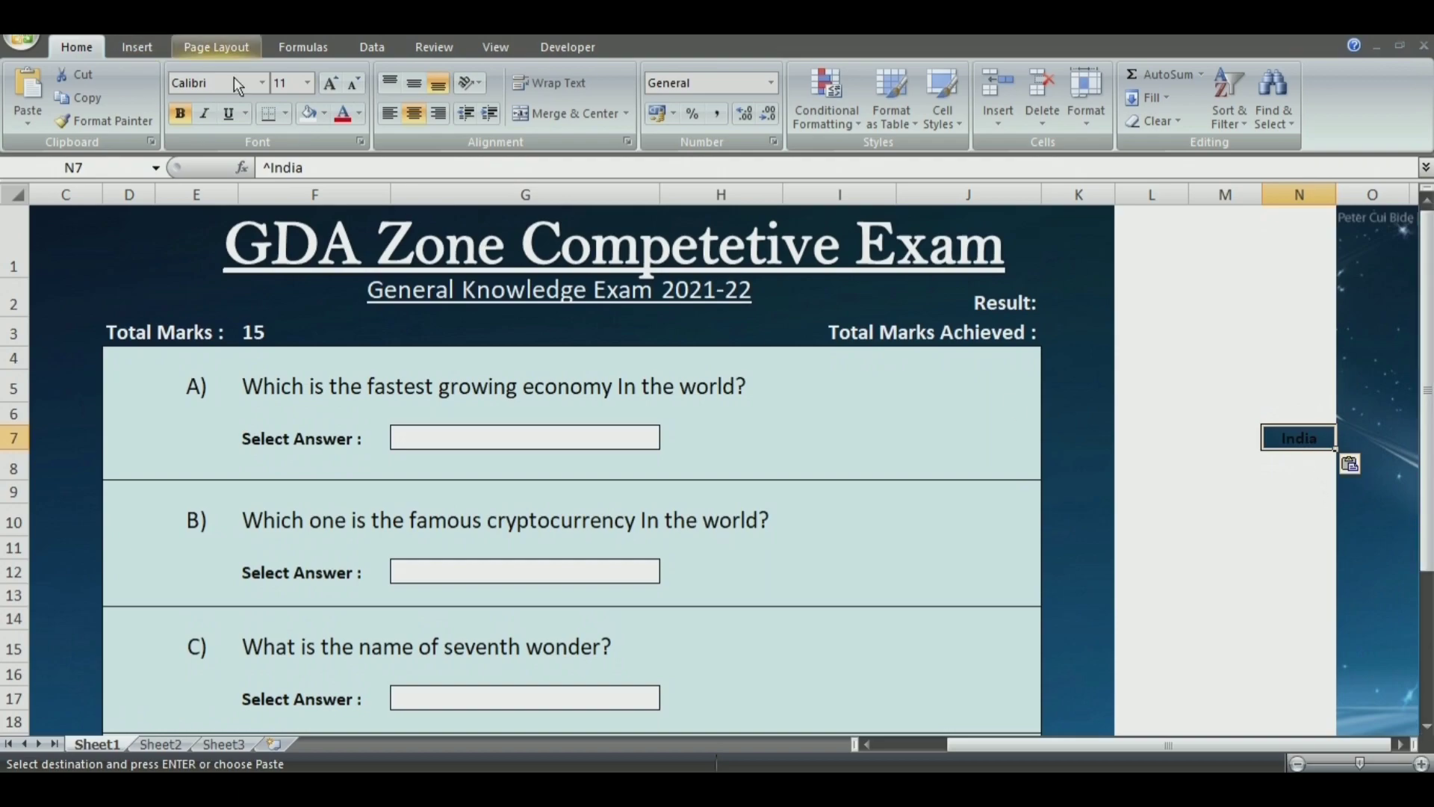
{"action": "key", "text": "Escape"}
Copy the answer Bitcoin from cell B4 of Sheet2 and bring it over to Sheet1 as question B's correct answer
{"action": "left_click_drag", "start_coordinate": [1430, 392], "coordinate": [1430, 483]}
{"action": "left_click", "coordinate": [162, 745]}
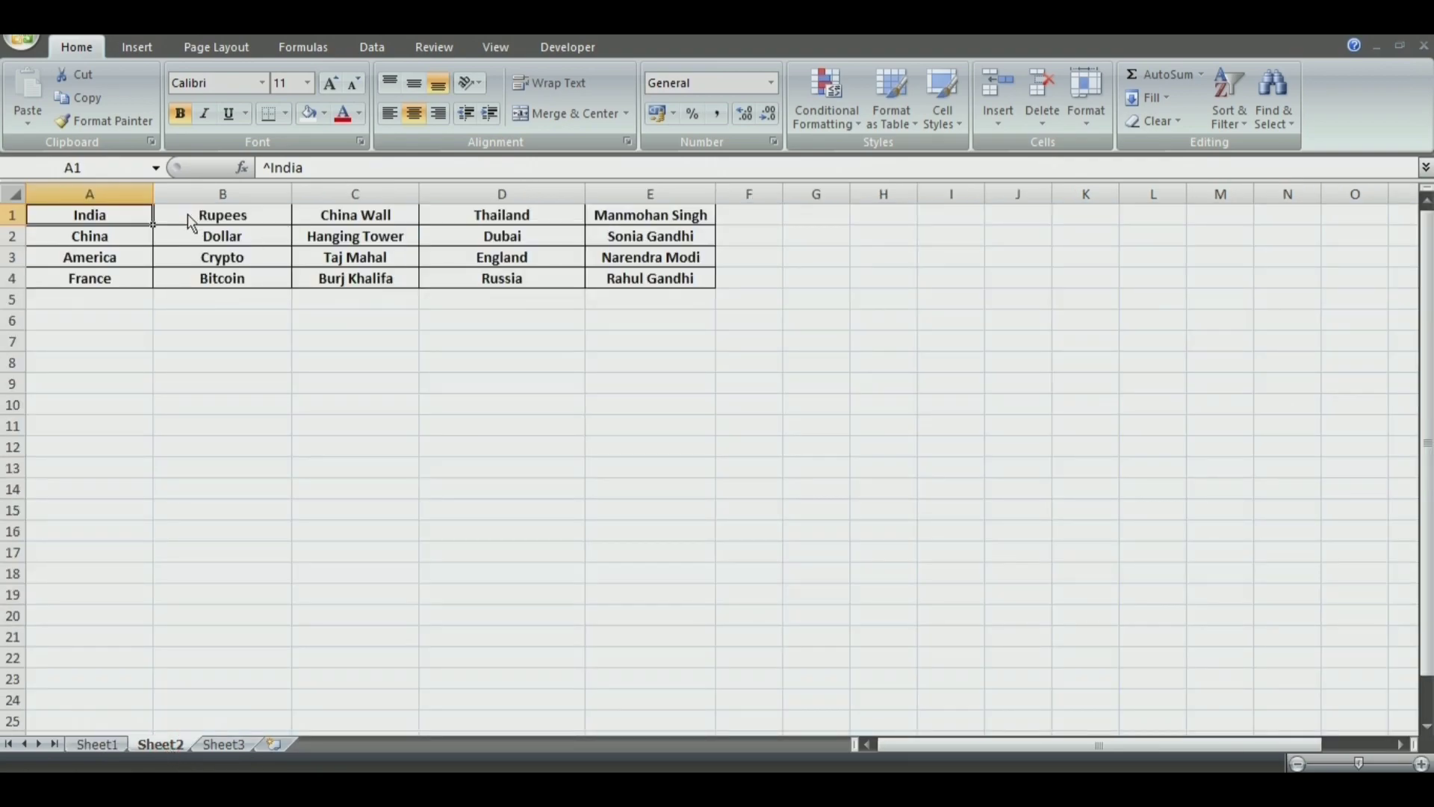
{"action": "left_click", "coordinate": [243, 282]}
{"action": "key", "text": "ctrl+c"}
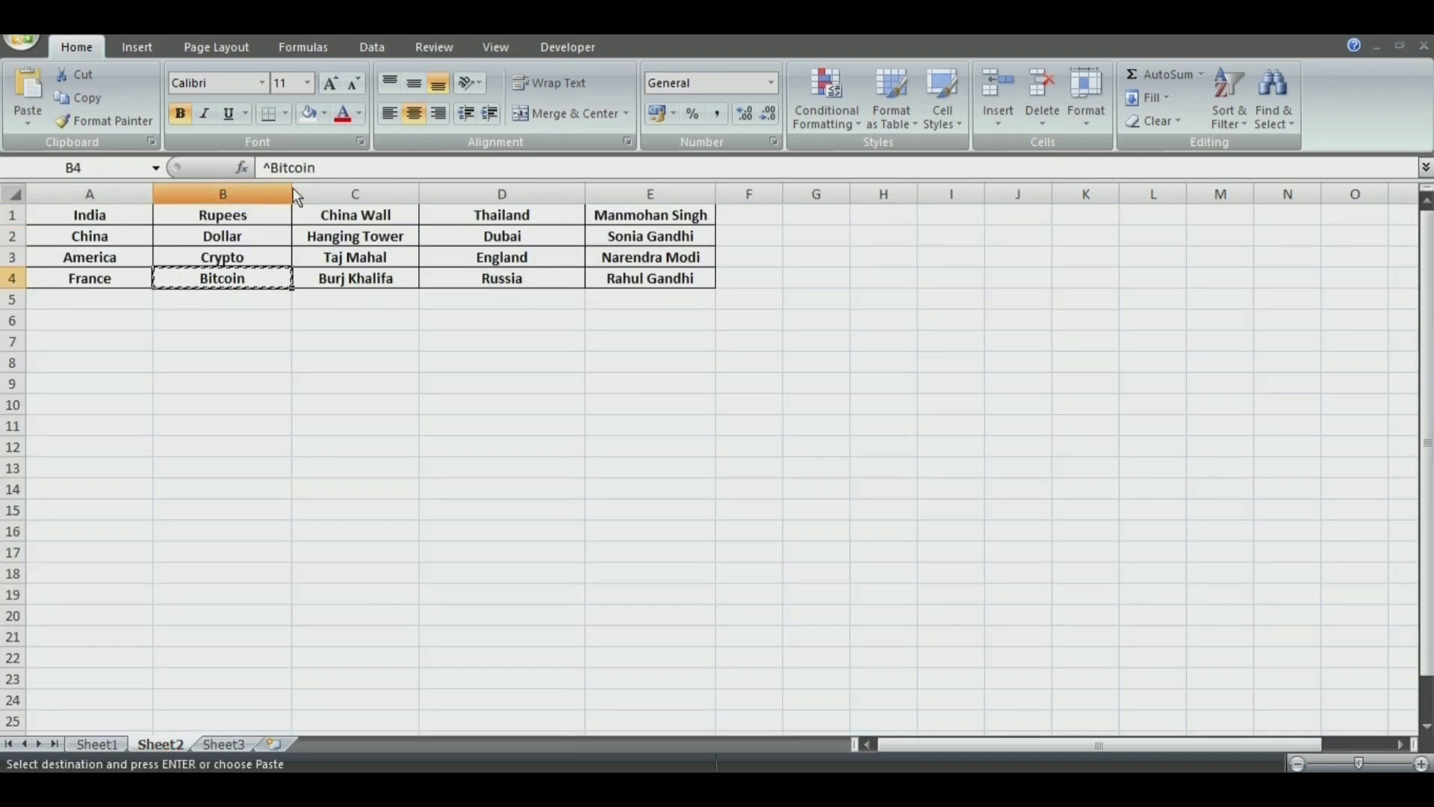
{"action": "left_click", "coordinate": [98, 745]}
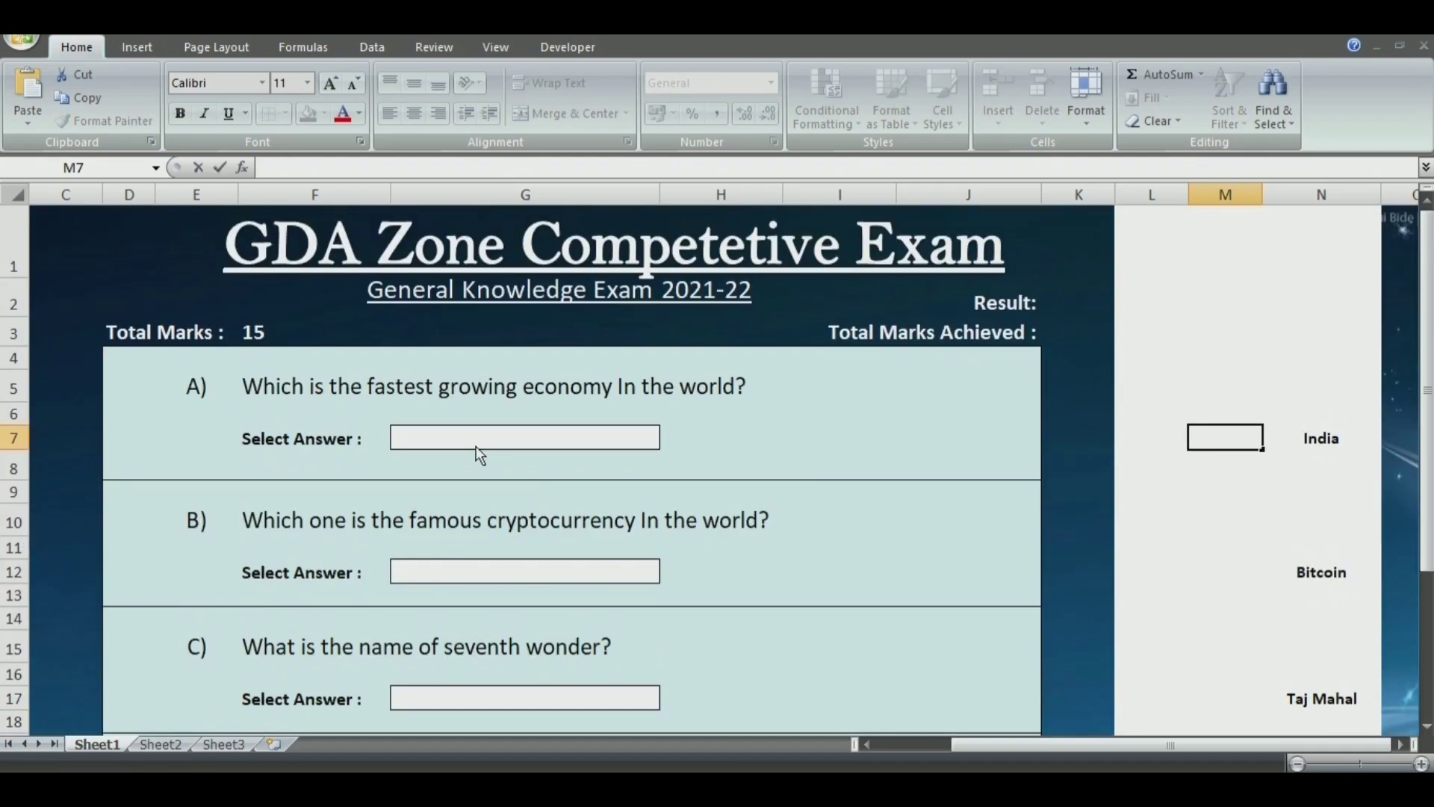
In cell M7 of Sheet1, start an IF formula that returns empty text ("") when ISBLANK(G7) is true
{"action": "type", "text": "="}
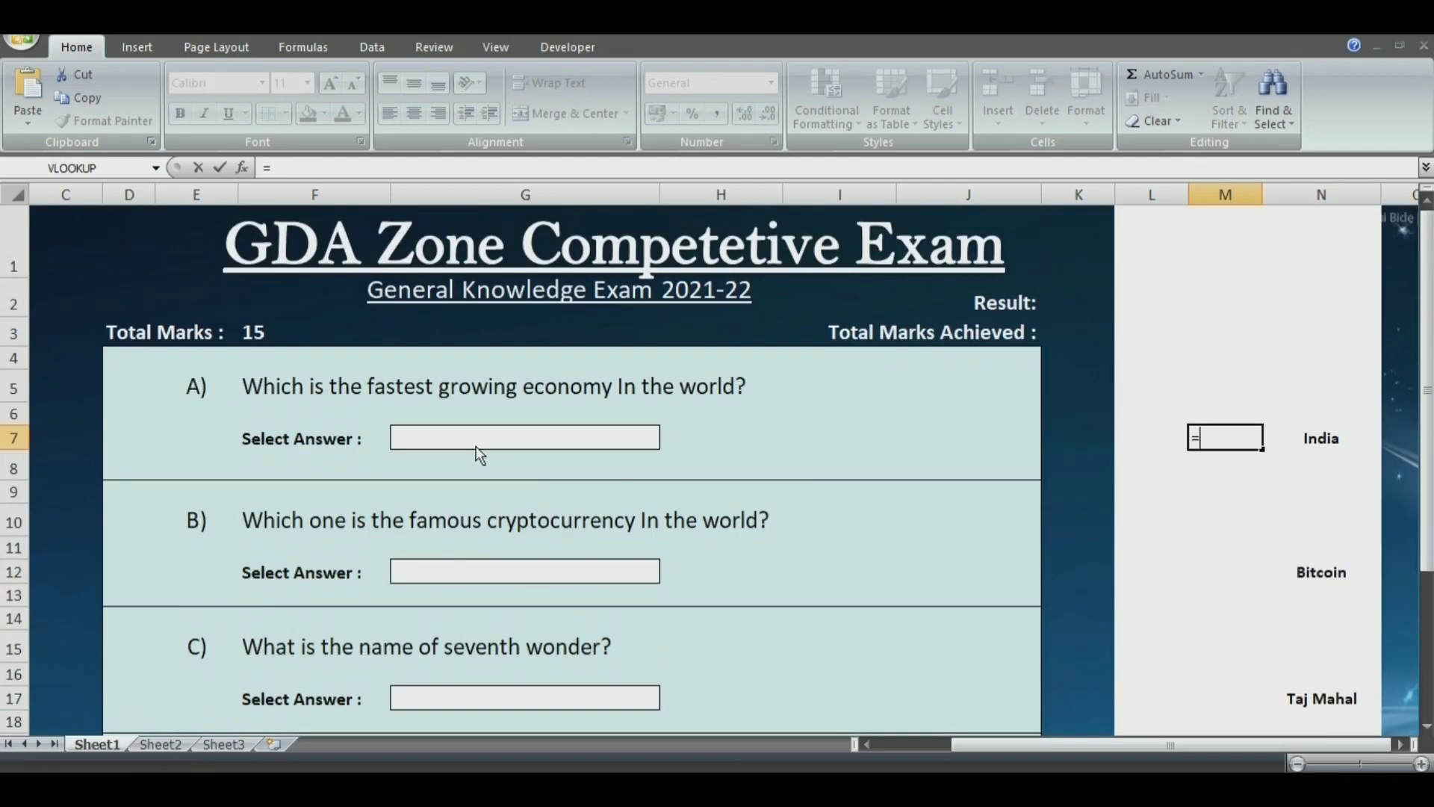
{"action": "type", "text": "if(is"}
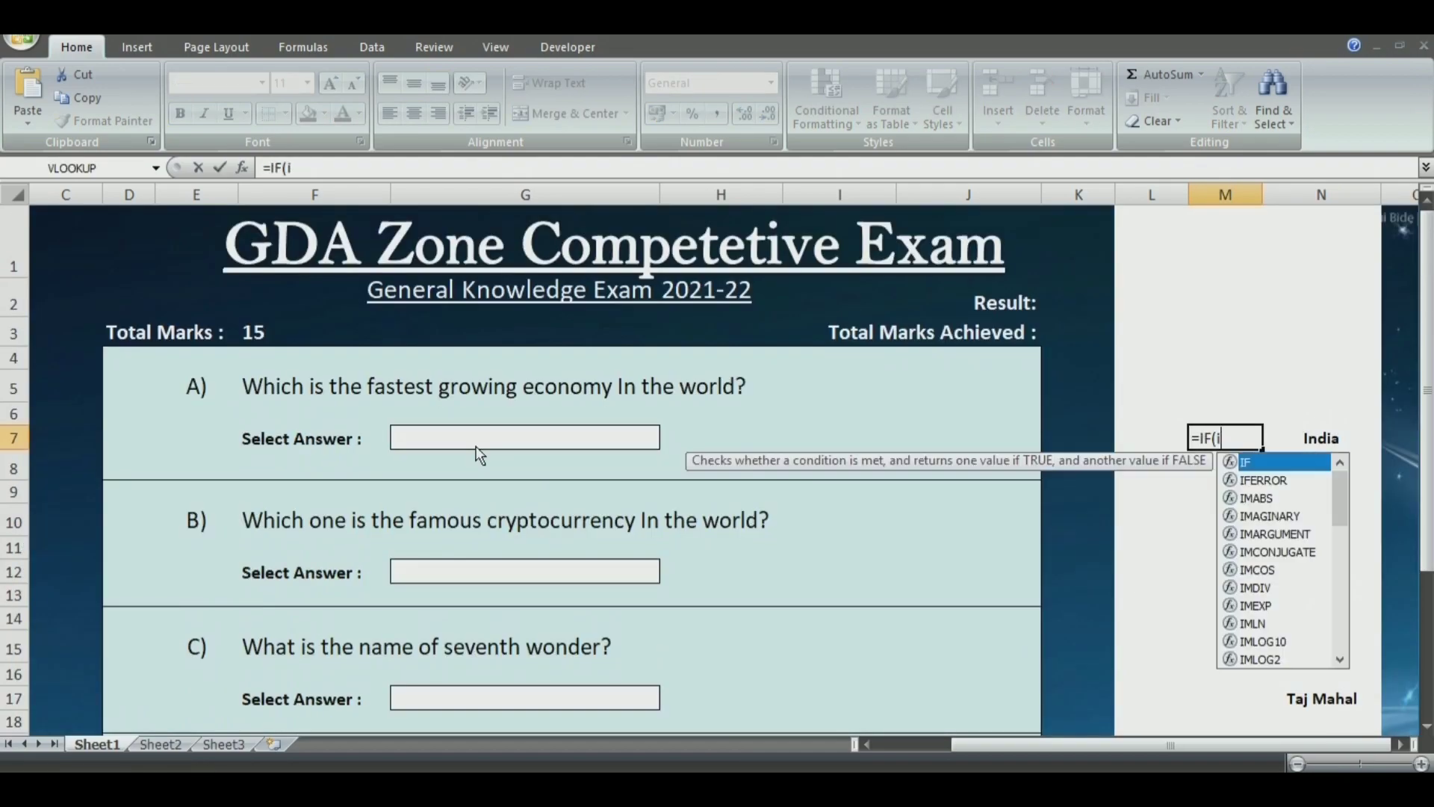
{"action": "key", "text": "Tab"}
{"action": "left_click", "coordinate": [419, 438]}
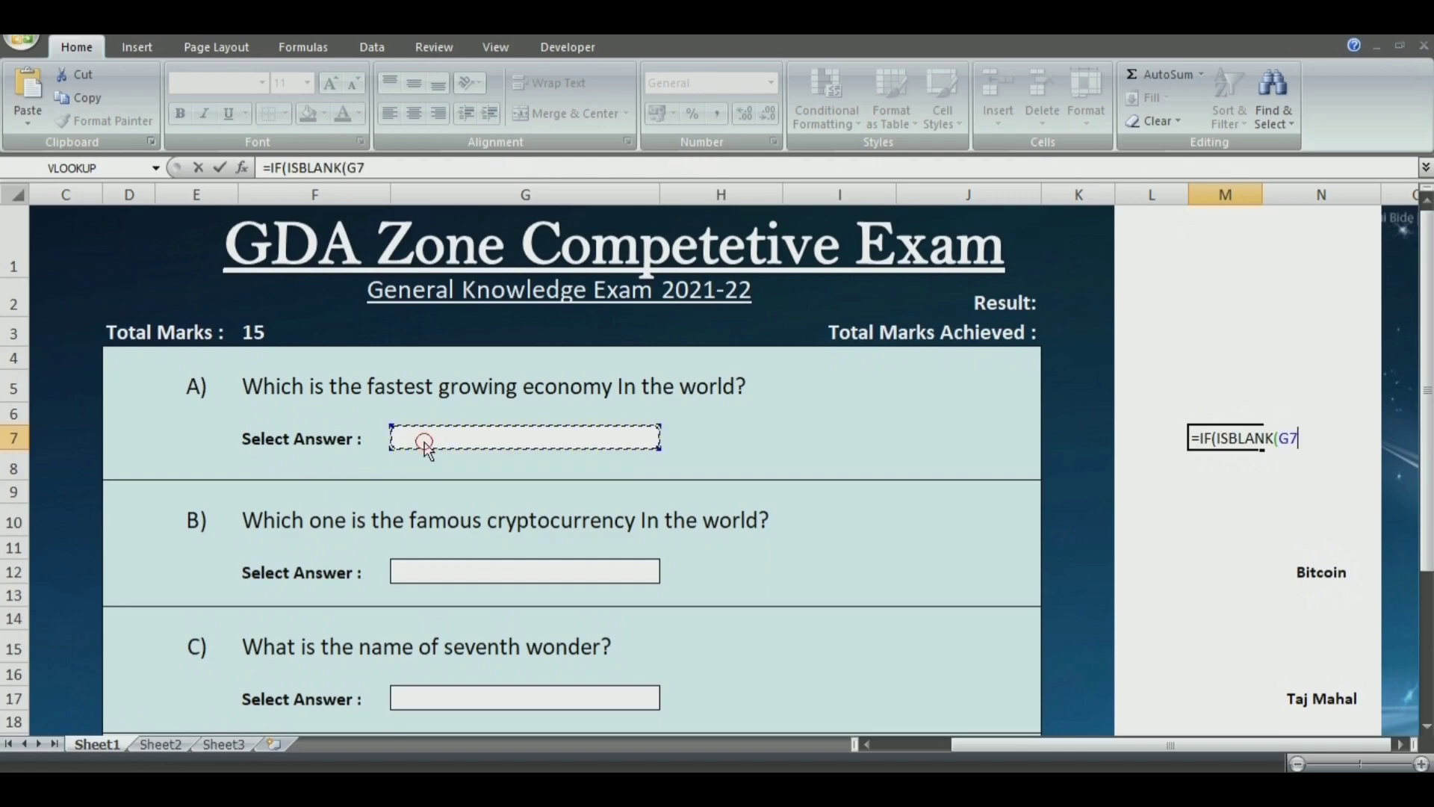
{"action": "type", "text": "),\"\",i"}
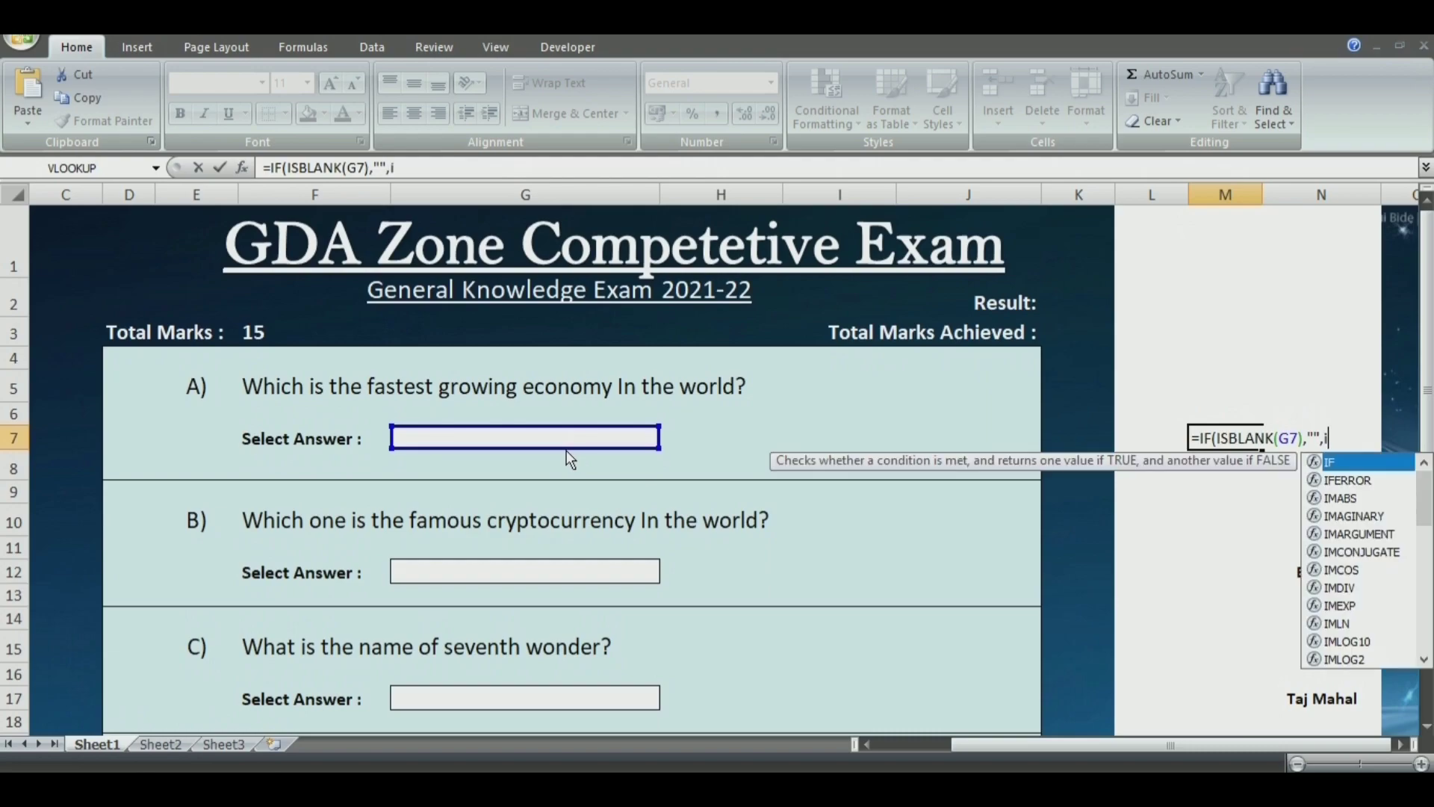
Complete the M7 formula with a nested IF that gives 3 when G7=N7 and -1 otherwise
{"action": "type", "text": "f"}
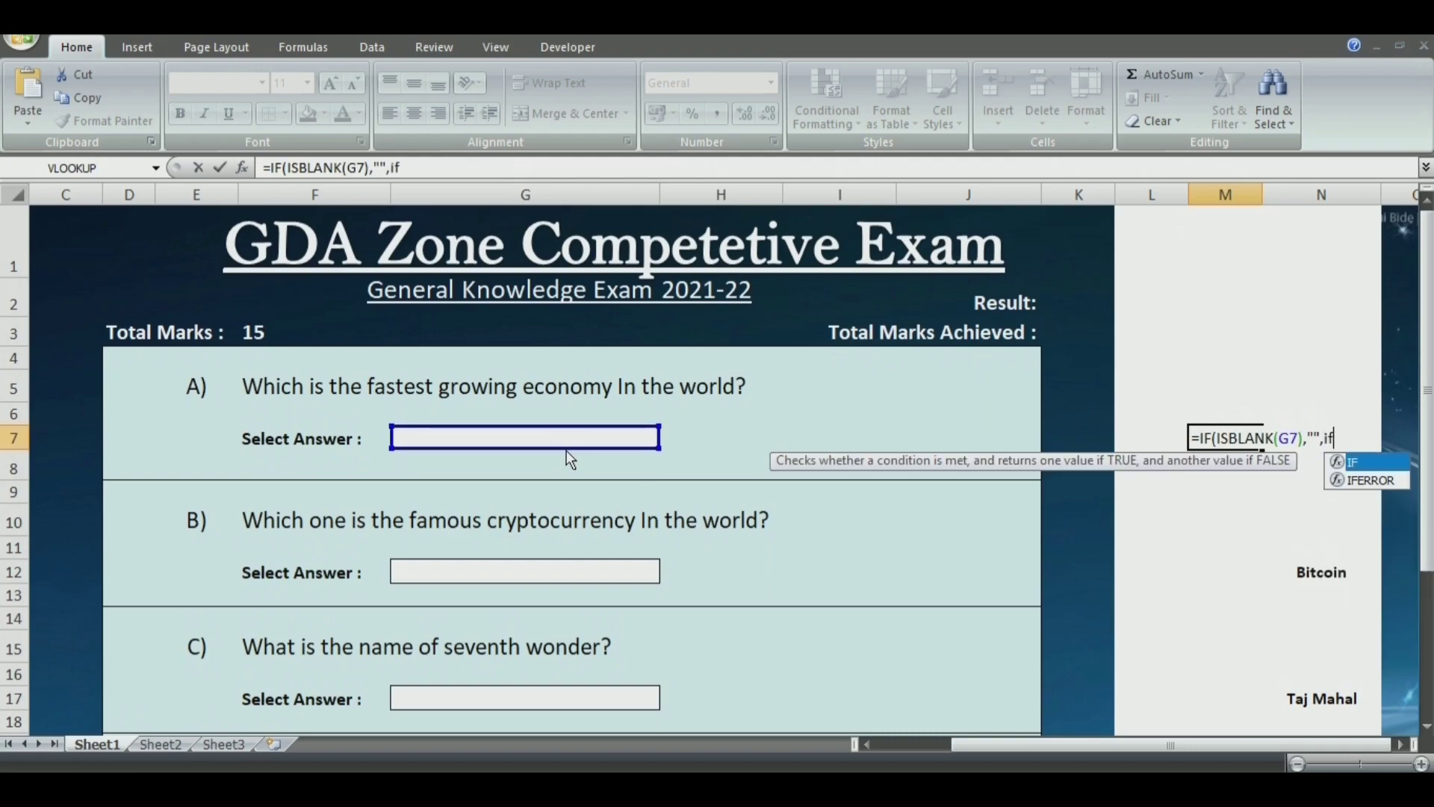
{"action": "key", "text": "Tab"}
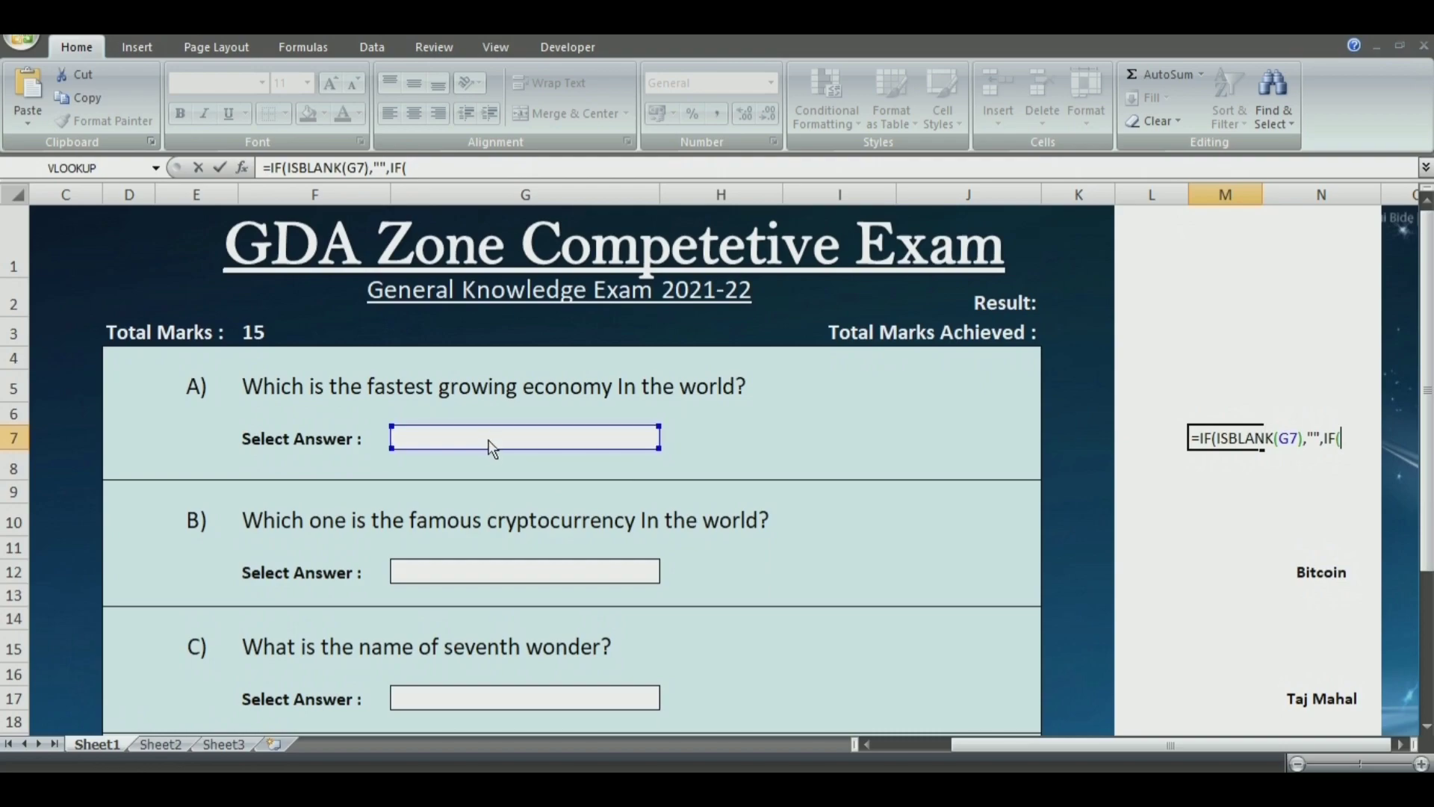
{"action": "left_click", "coordinate": [490, 438]}
{"action": "type", "text": "="}
{"action": "type", "text": "N"}
{"action": "type", "text": "7=N7"}
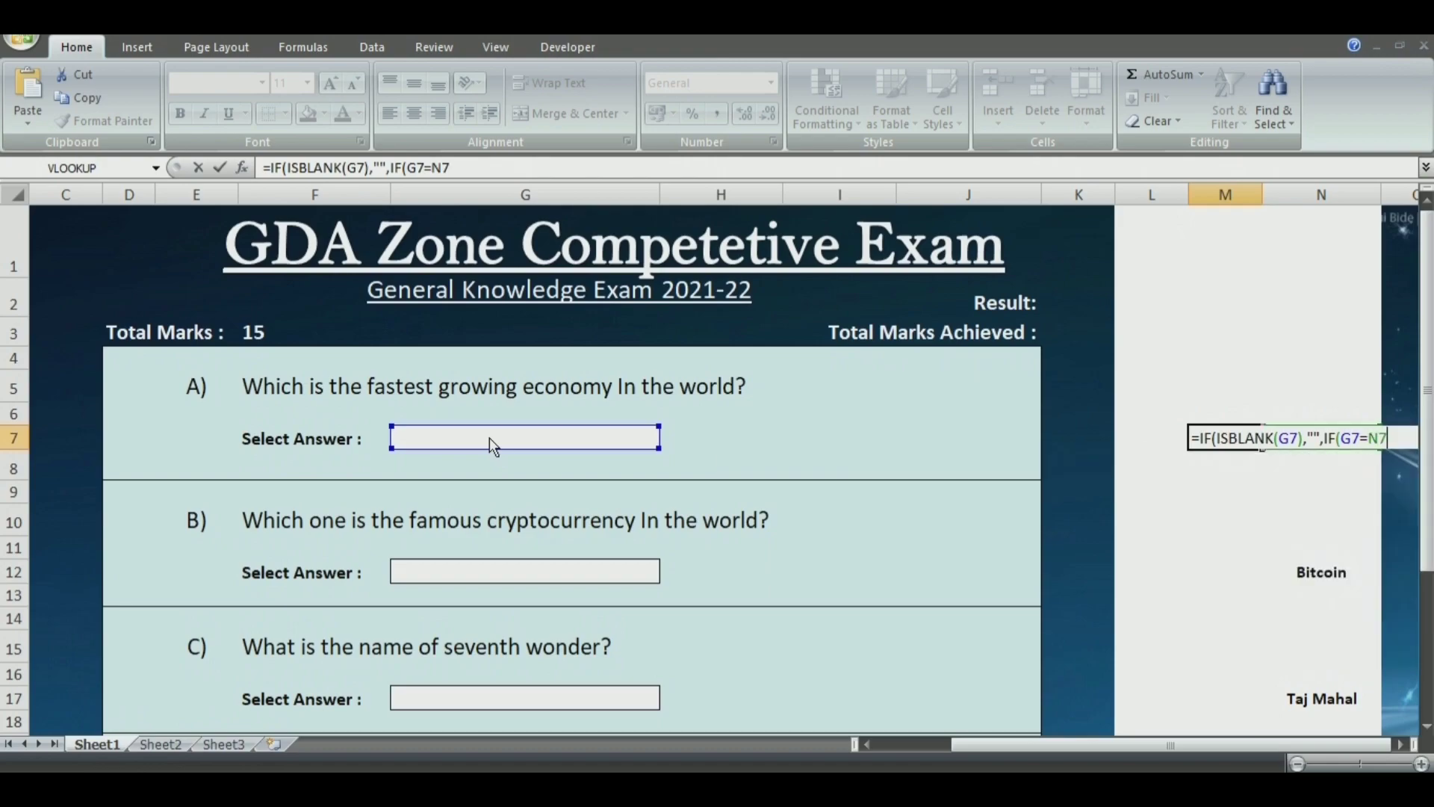
{"action": "type", "text": ",3,-1))"}
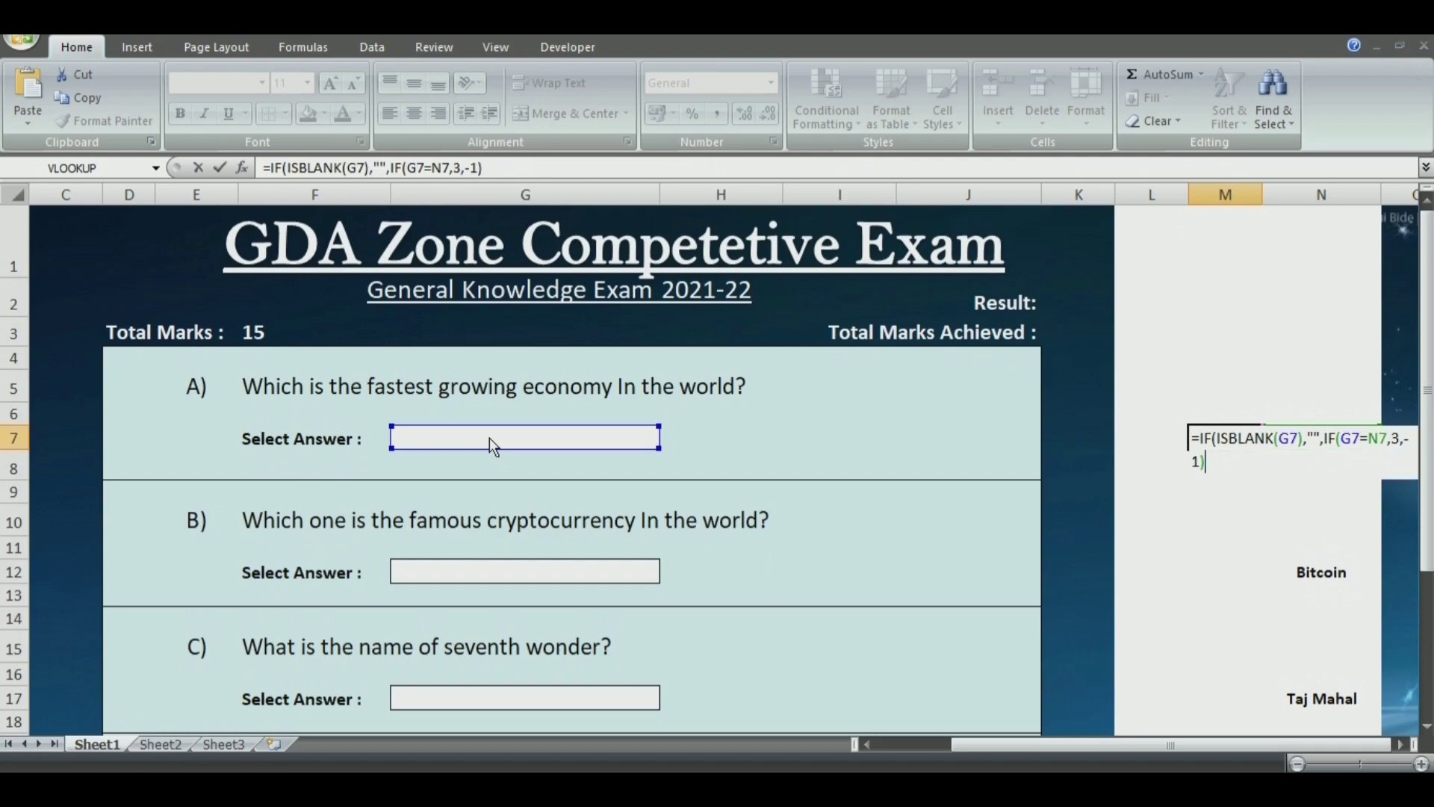
Replace the empty-text result in the M7 formula with 0 and commit the formula
{"action": "left_click", "coordinate": [1320, 439]}
{"action": "key", "text": "BackSpace"}
{"action": "key", "text": "BackSpace"}
{"action": "type", "text": "0"}
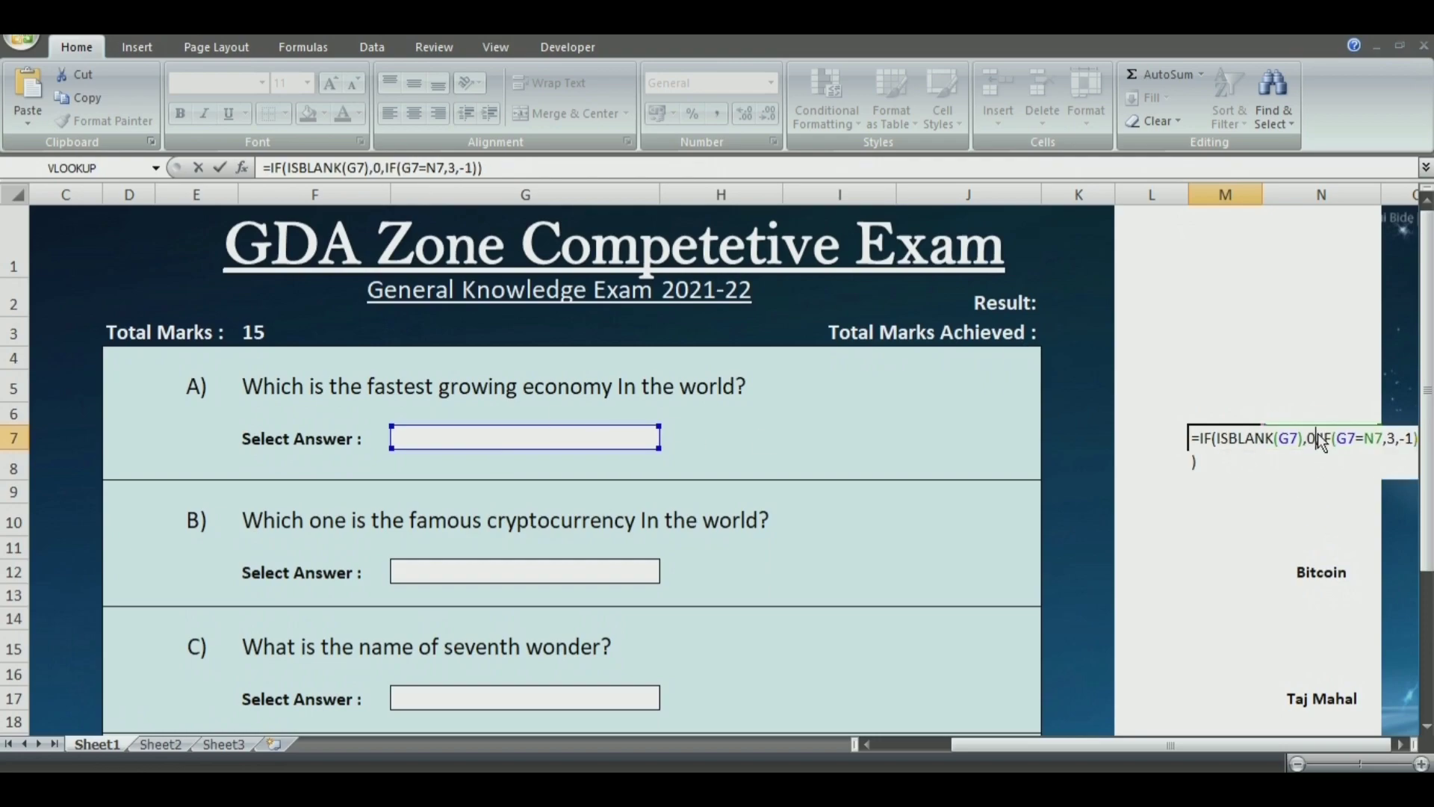
{"action": "key", "text": "Return"}
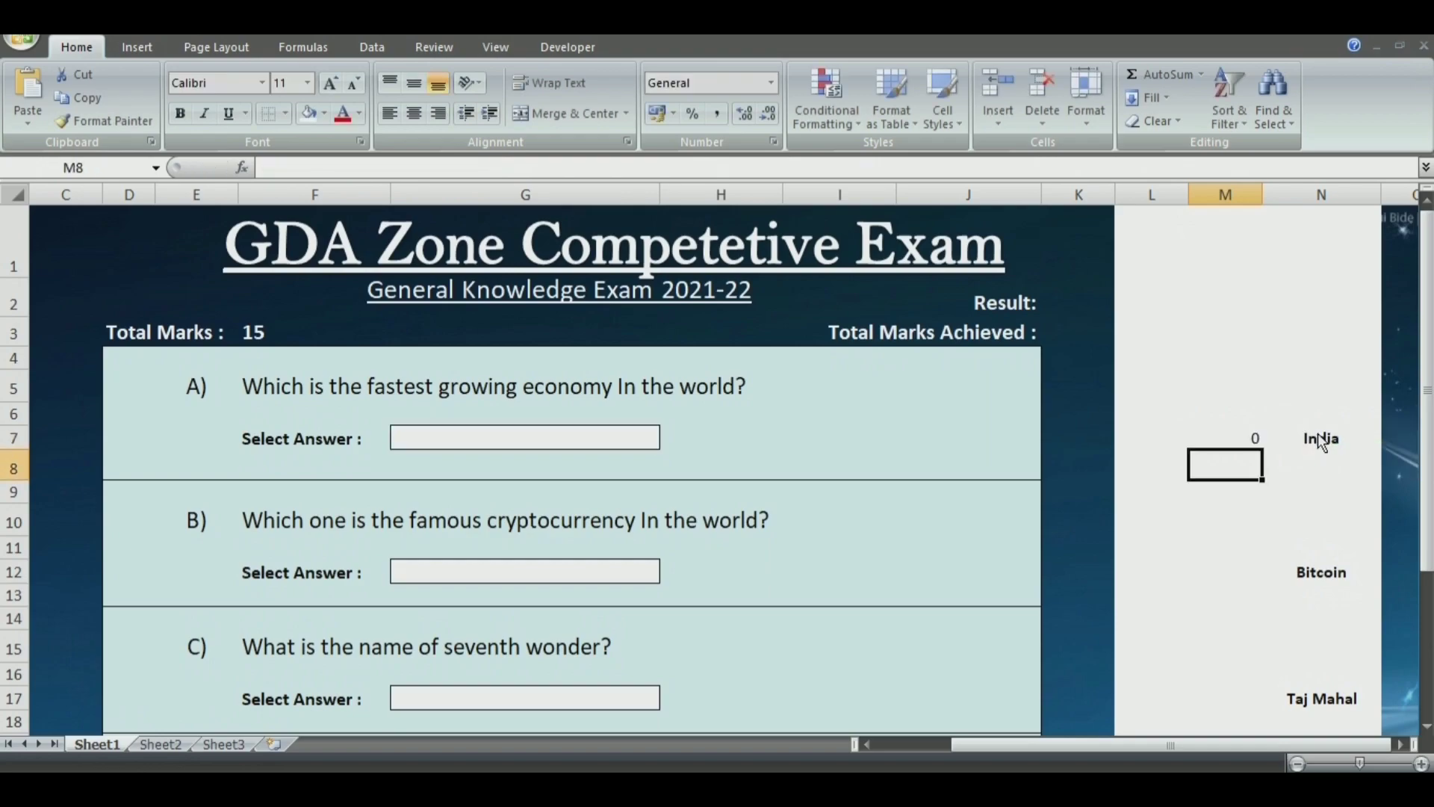
Fill the M7 scoring formula down column M through row 27
{"action": "left_click", "coordinate": [1257, 441]}
{"action": "left_click_drag", "start_coordinate": [1264, 452], "coordinate": [1279, 659]}
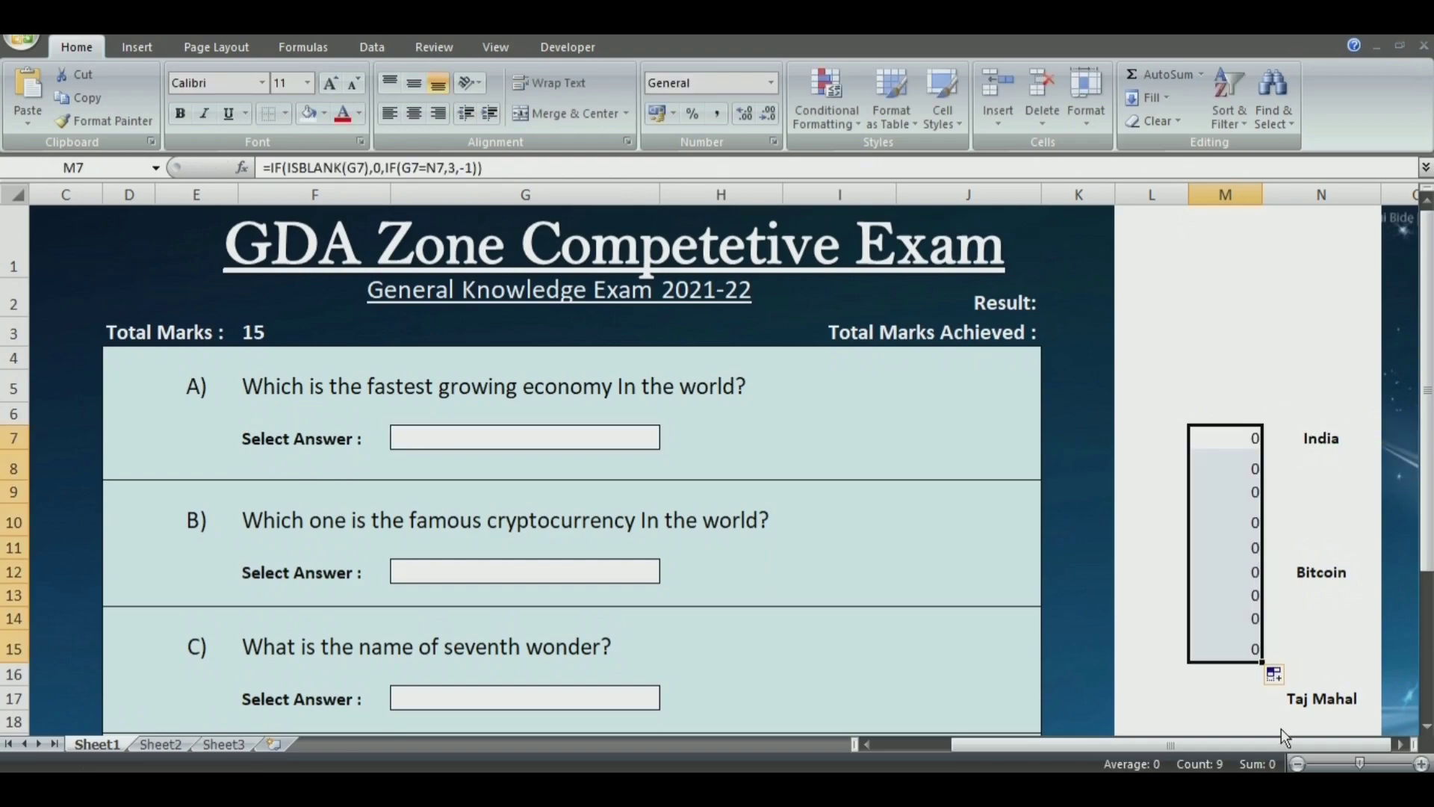
{"action": "left_click_drag", "start_coordinate": [1427, 388], "coordinate": [1427, 500]}
{"action": "left_click_drag", "start_coordinate": [1265, 387], "coordinate": [1270, 694]}
{"action": "left_click_drag", "start_coordinate": [1424, 569], "coordinate": [1424, 448]}
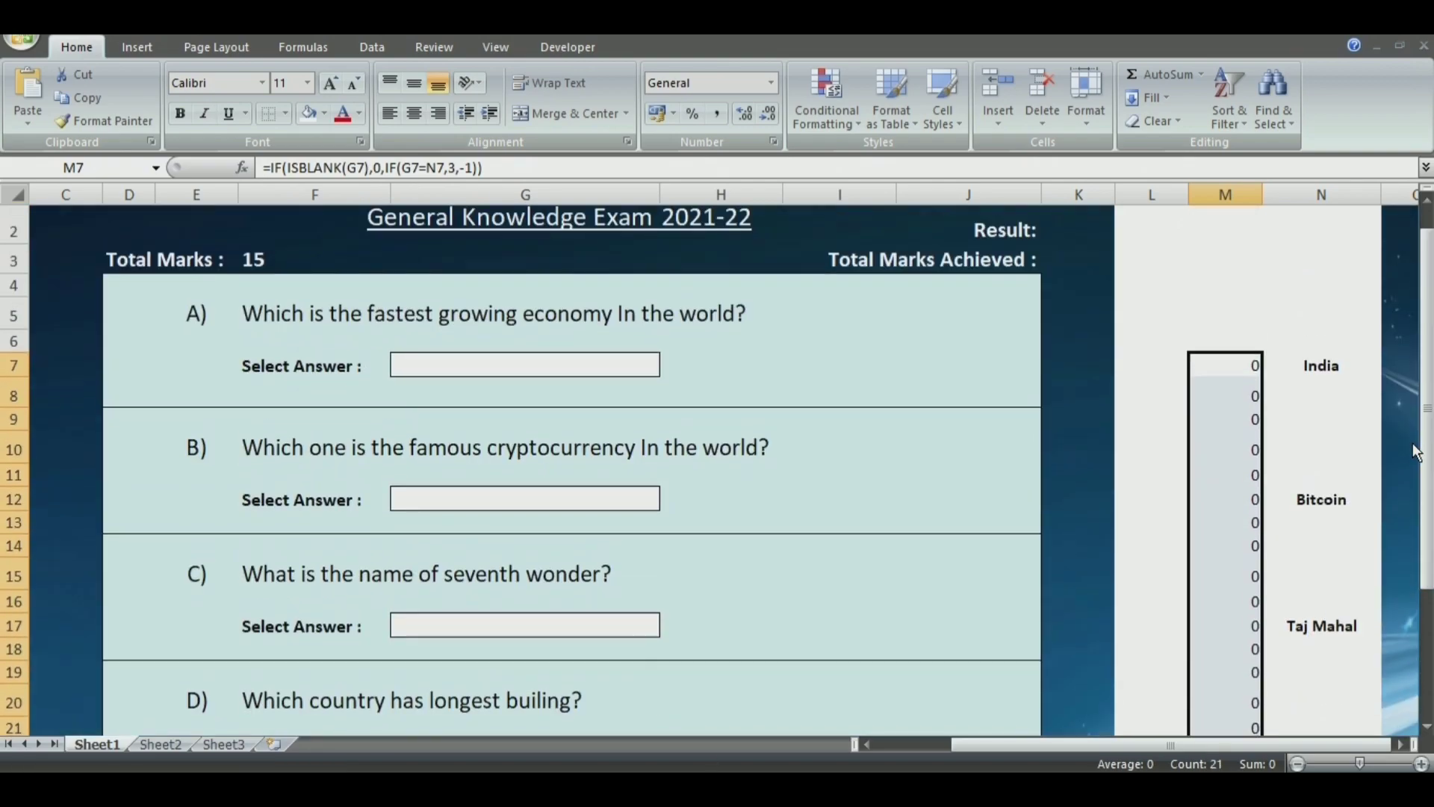
{"action": "left_click", "coordinate": [698, 372]}
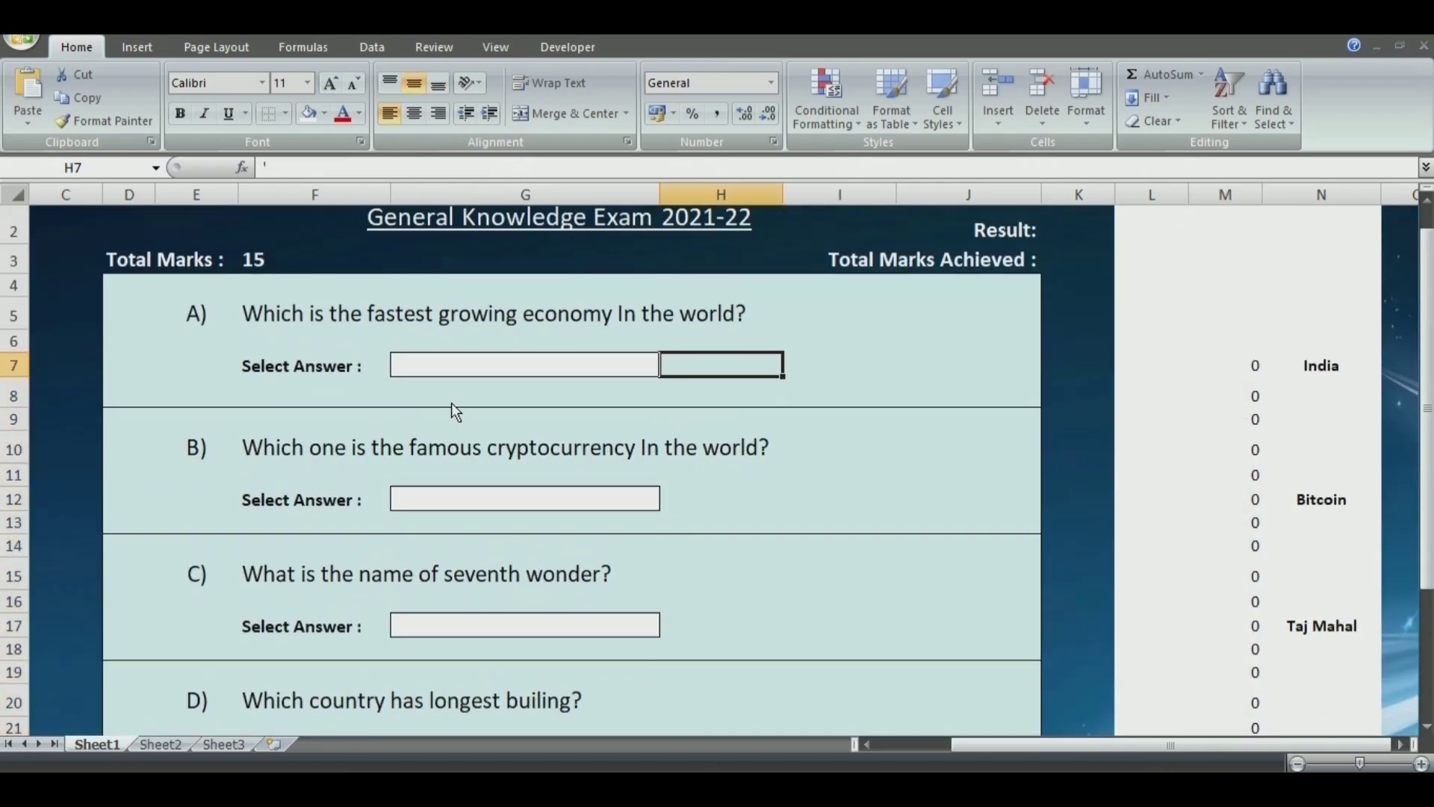
{"action": "type", "text": "="}
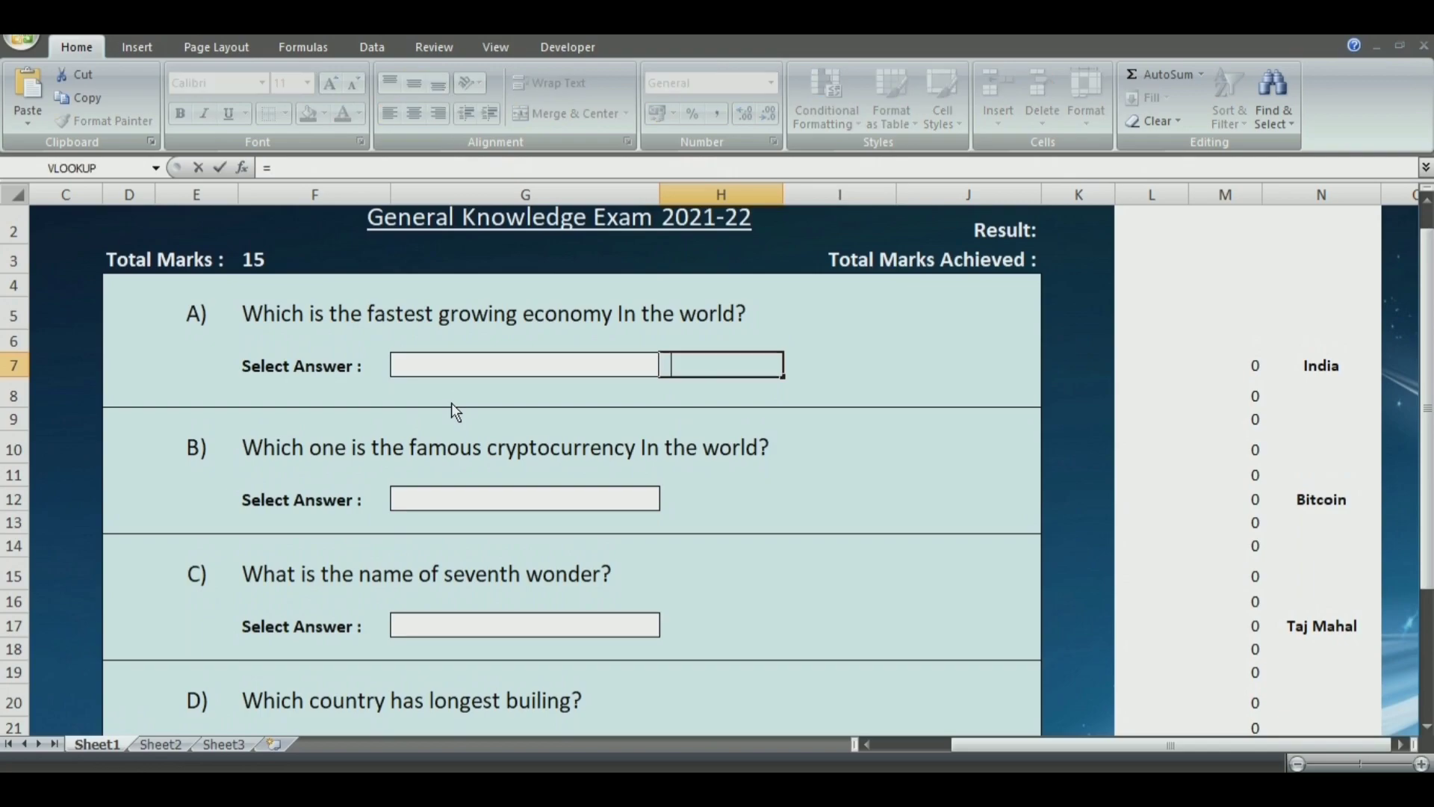
{"action": "key", "text": "Escape"}
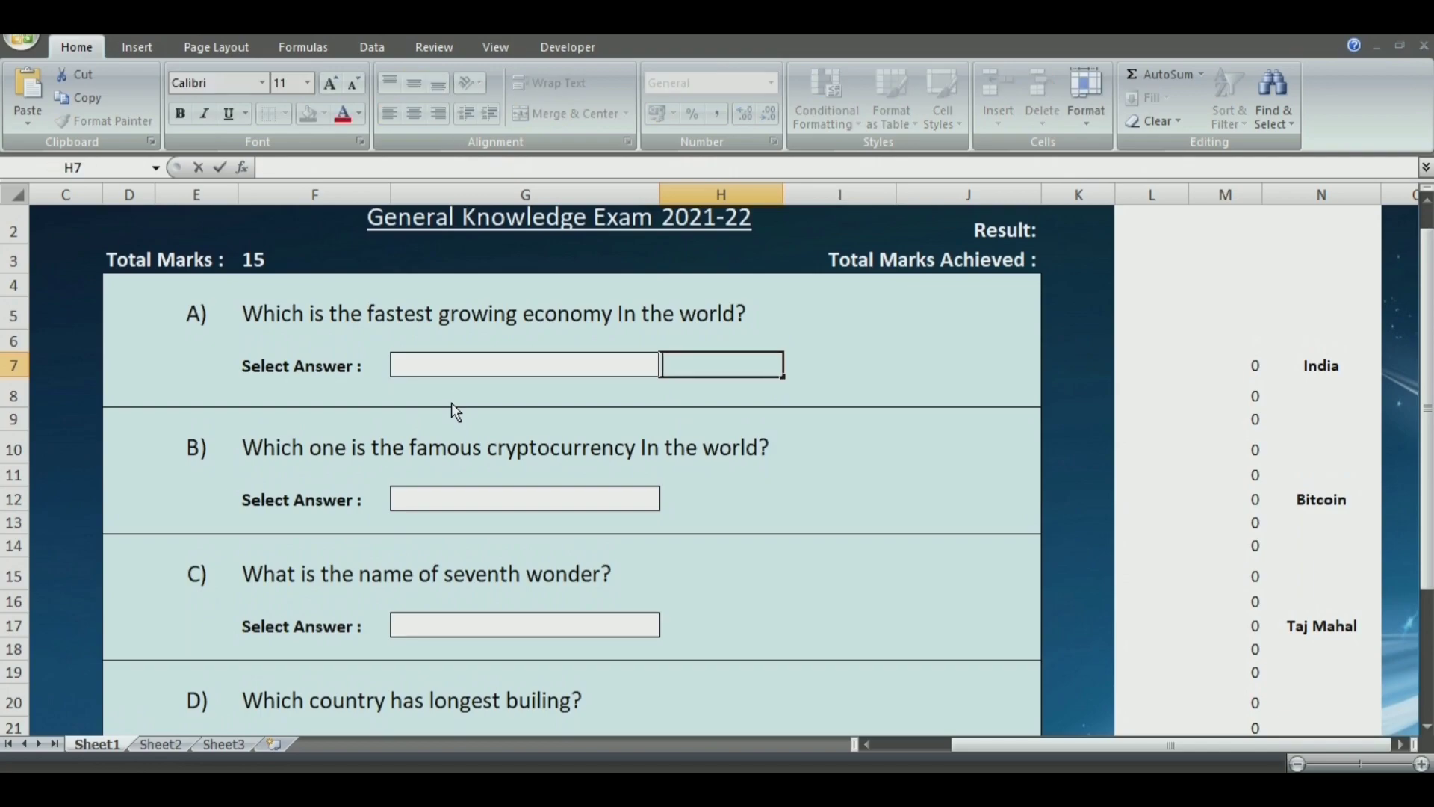
Set the font color of cells H7:H27 beside the answer boxes to Automatic
{"action": "left_click", "coordinate": [670, 452]}
{"action": "left_click", "coordinate": [682, 370]}
{"action": "left_click_drag", "start_coordinate": [681, 370], "coordinate": [710, 676]}
{"action": "left_click", "coordinate": [326, 112]}
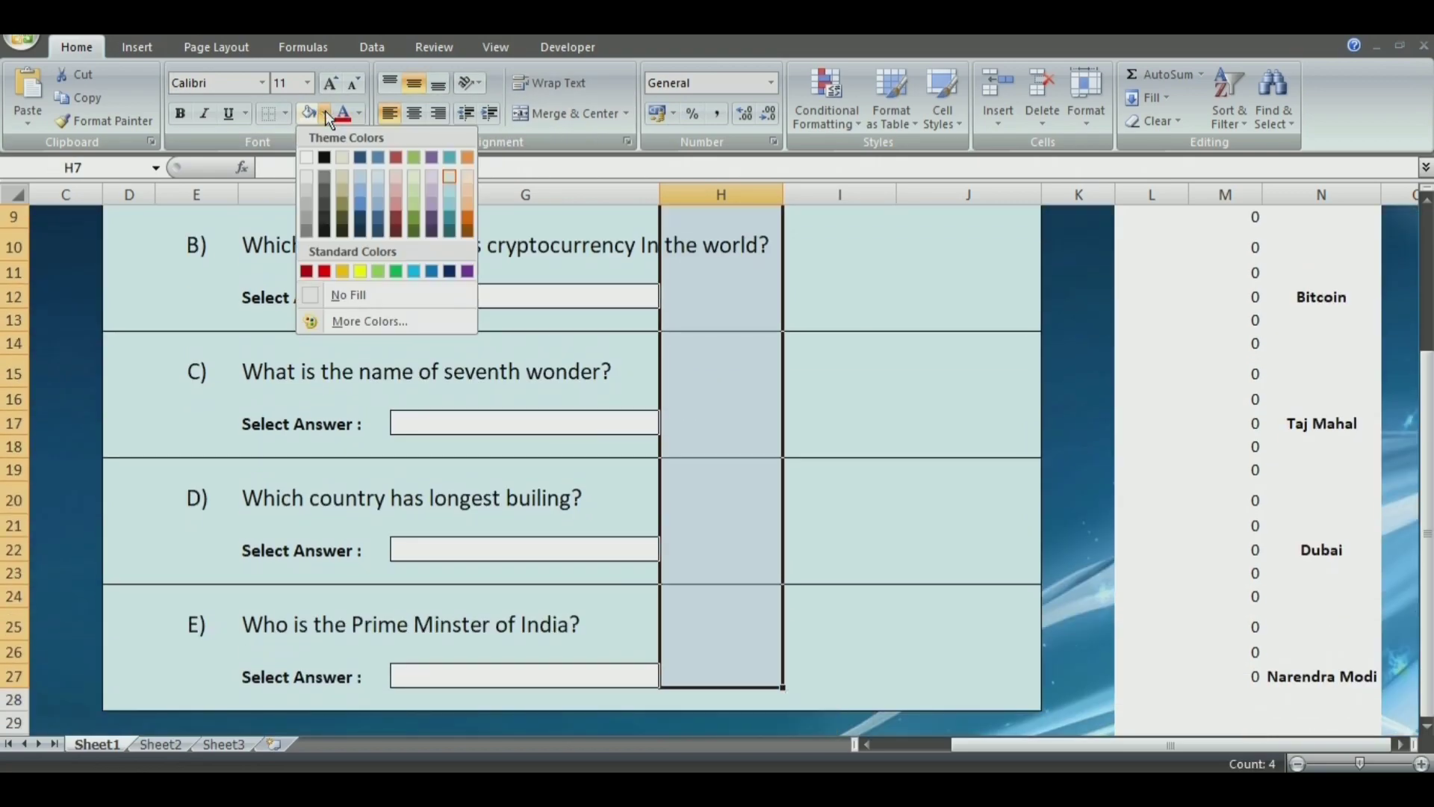
{"action": "left_click", "coordinate": [359, 112]}
{"action": "left_click", "coordinate": [346, 141]}
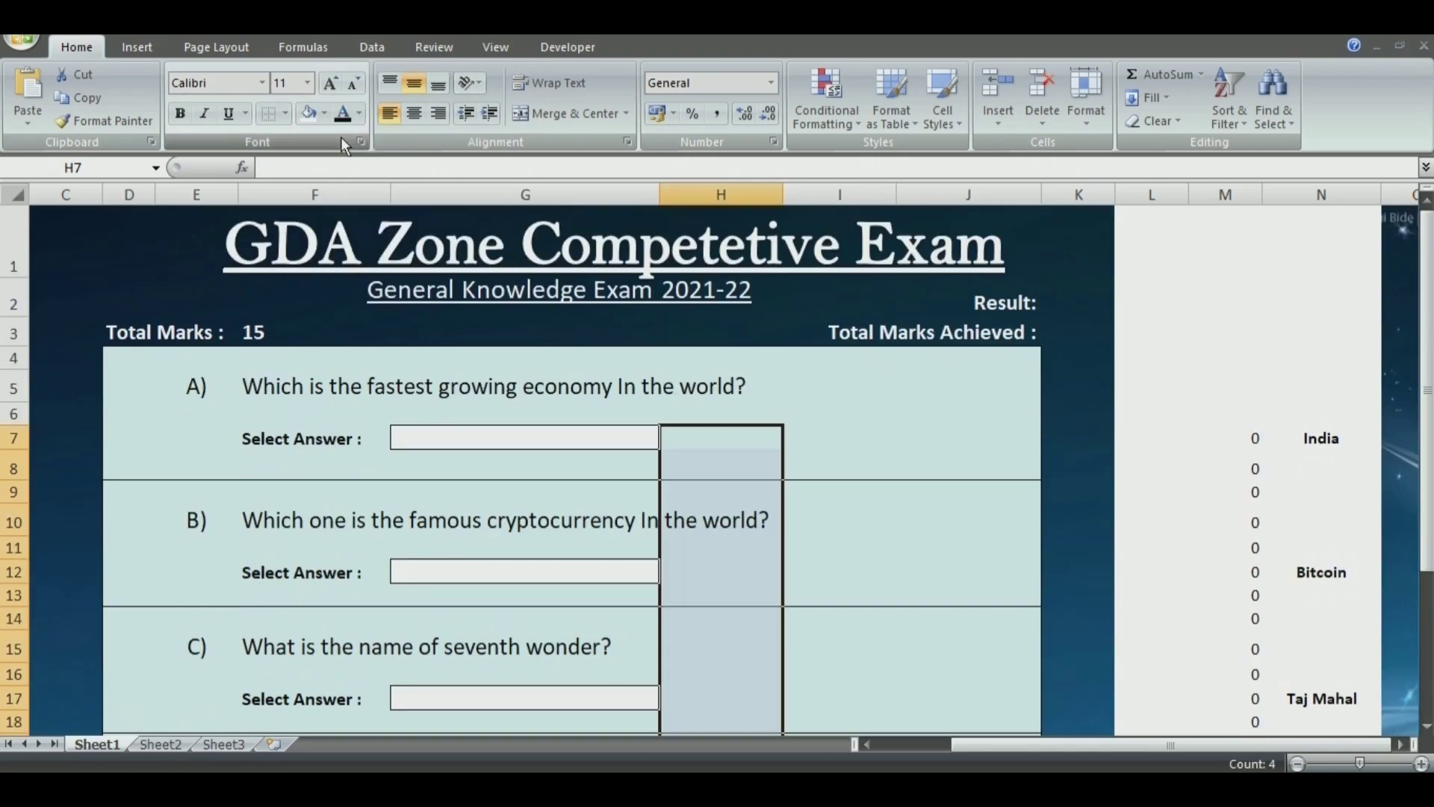
In cell H7, start an IF formula that returns empty text when ISBLANK(G7) is true
{"action": "left_click", "coordinate": [706, 449]}
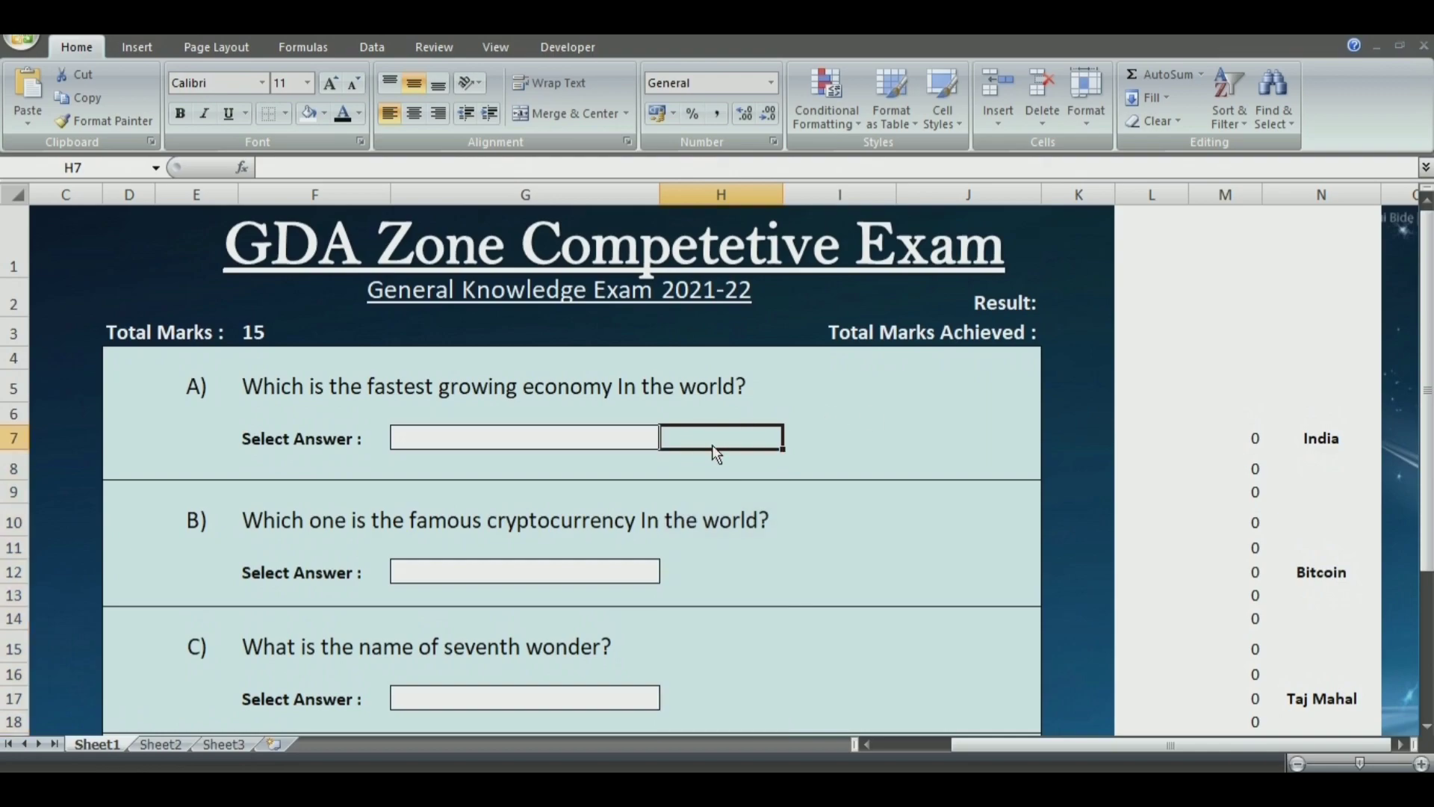
{"action": "type", "text": "="}
{"action": "left_click", "coordinate": [565, 447]}
{"action": "key", "text": "Escape"}
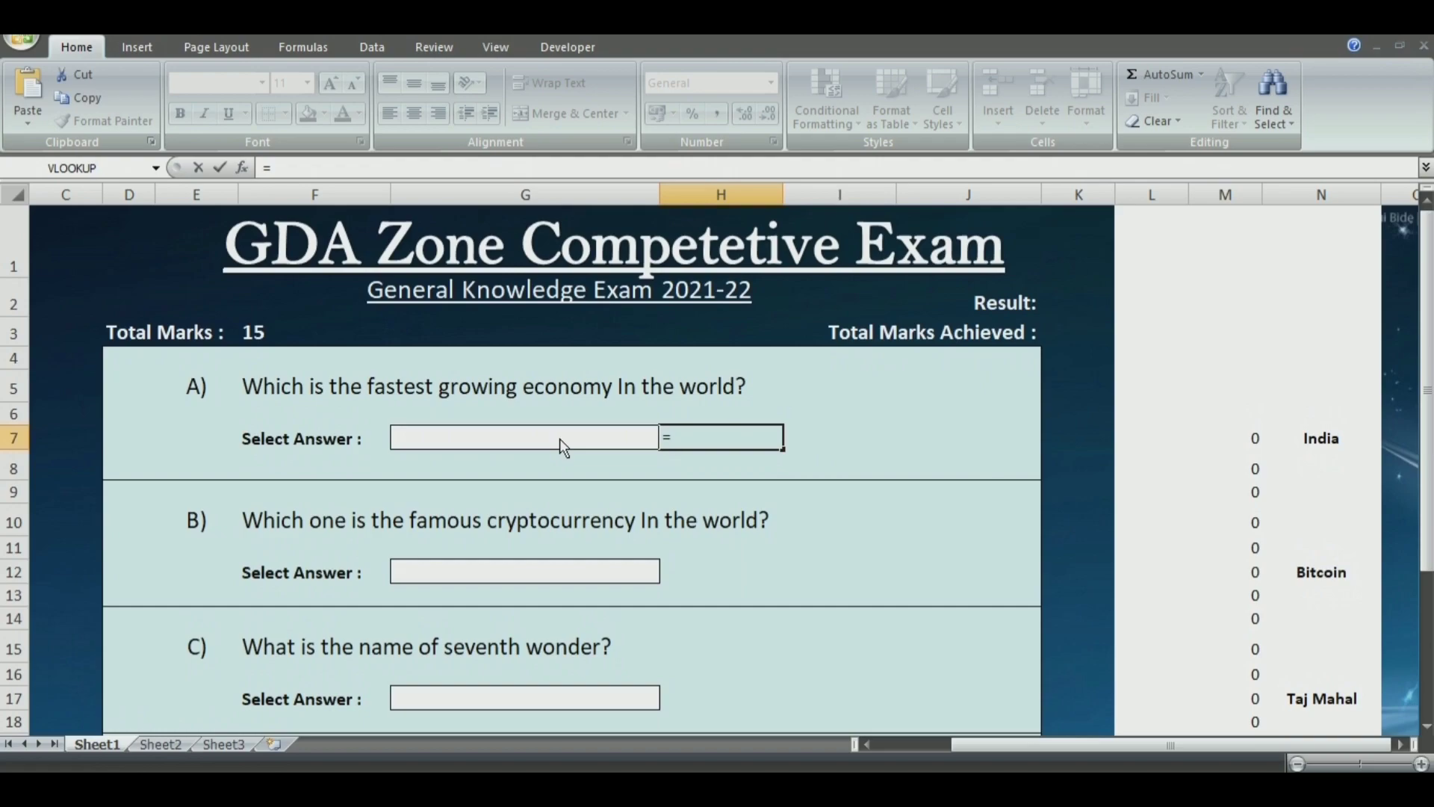
{"action": "type", "text": "=i"}
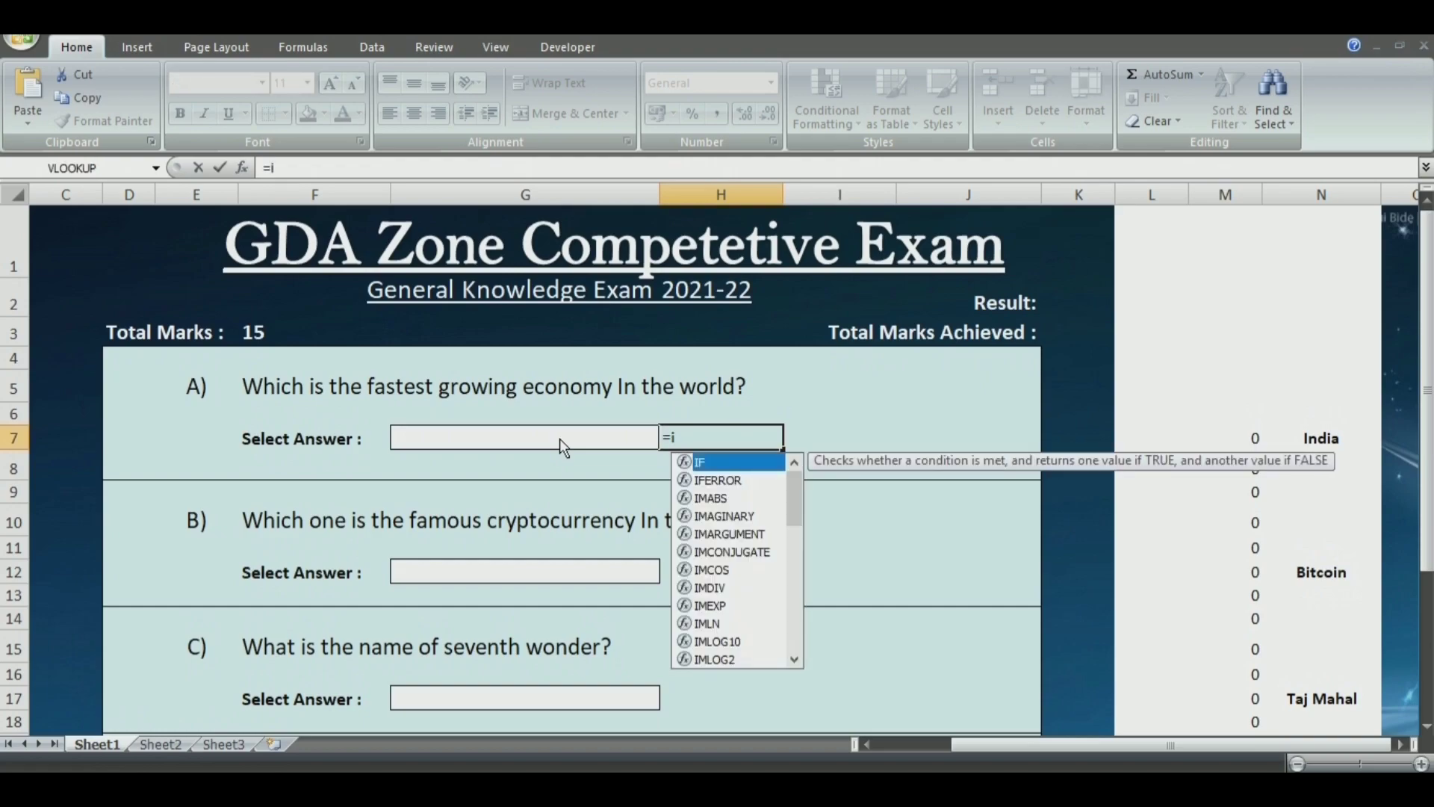
{"action": "type", "text": "f"}
{"action": "key", "text": "Tab"}
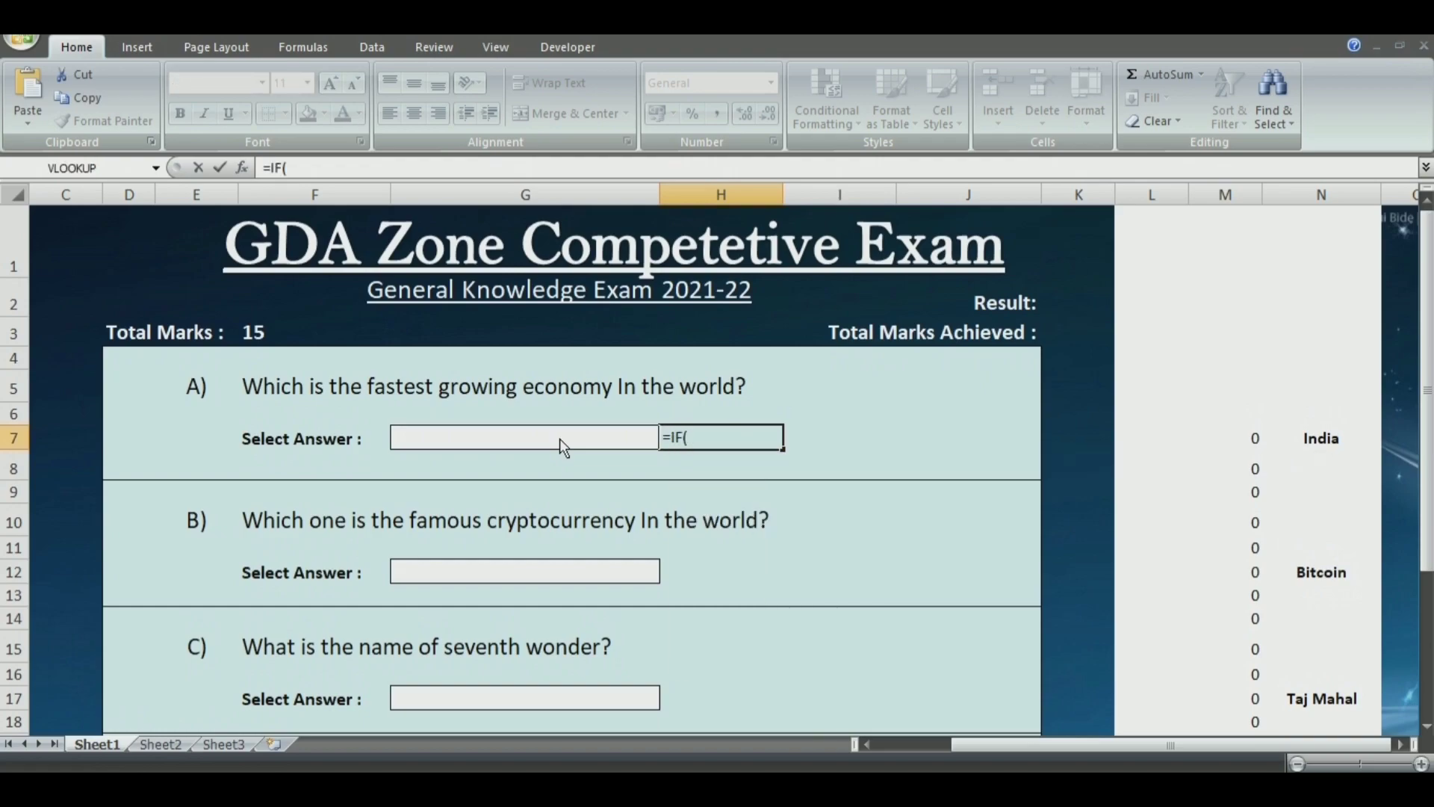
{"action": "type", "text": "is"}
{"action": "key", "text": "Tab"}
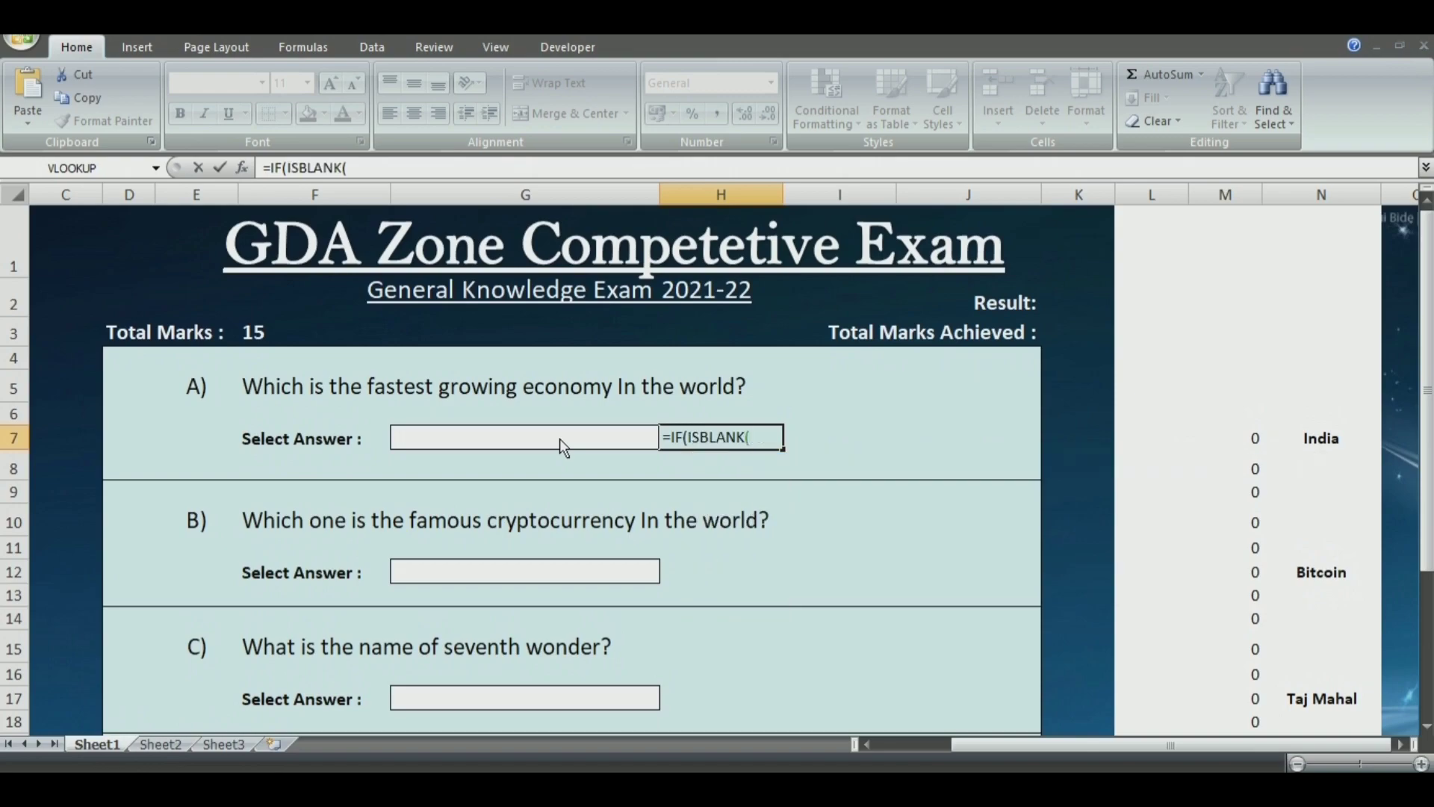
{"action": "left_click", "coordinate": [548, 441]}
{"action": "type", "text": ")"}
{"action": "type", "text": ",\"\""}
{"action": "type", "text": ","}
Add a nested IF to the H7 formula that compares G7 with N7, using "Right Answer" for a match and N7 otherwise
{"action": "type", "text": "IF("}
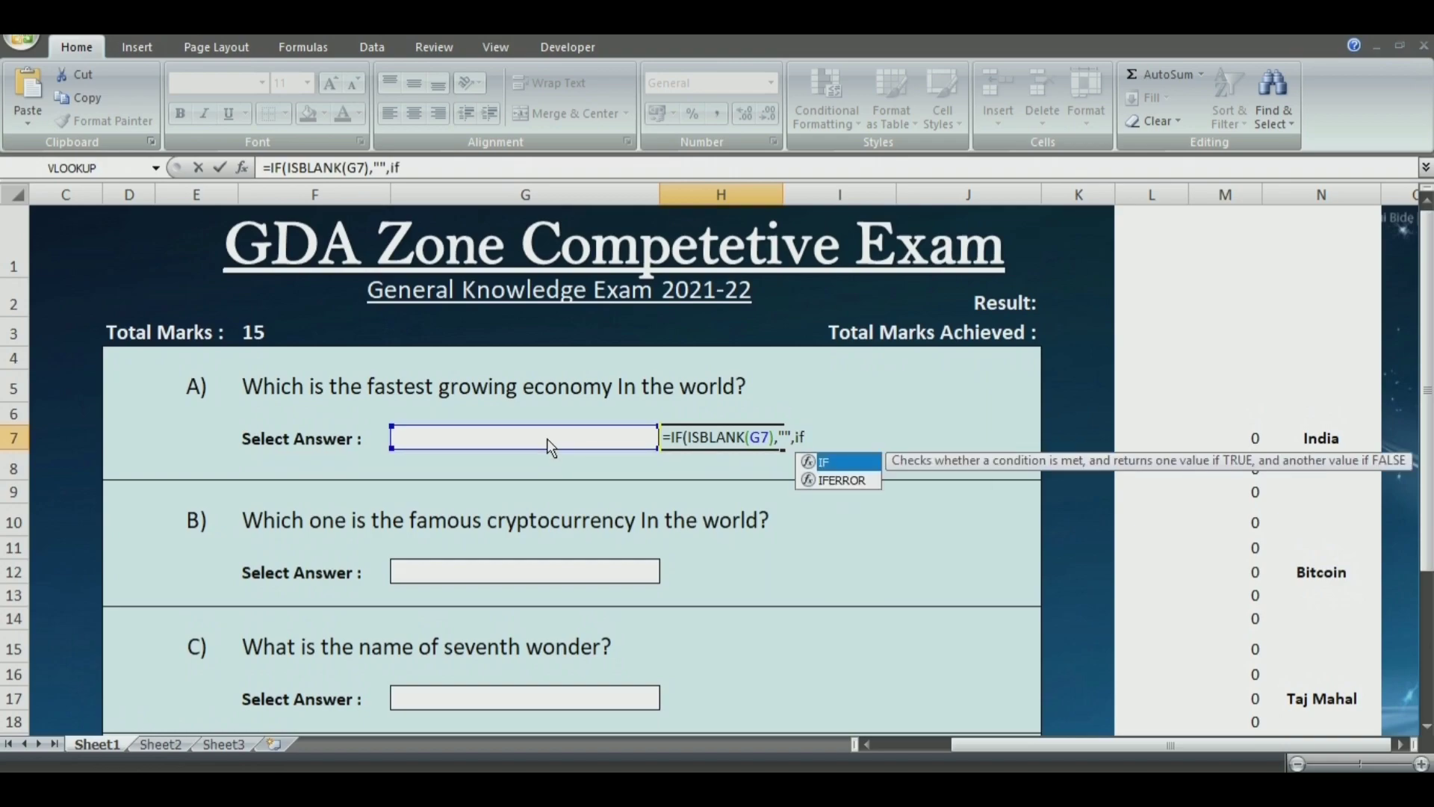
{"action": "left_click", "coordinate": [549, 441]}
{"action": "type", "text": "="}
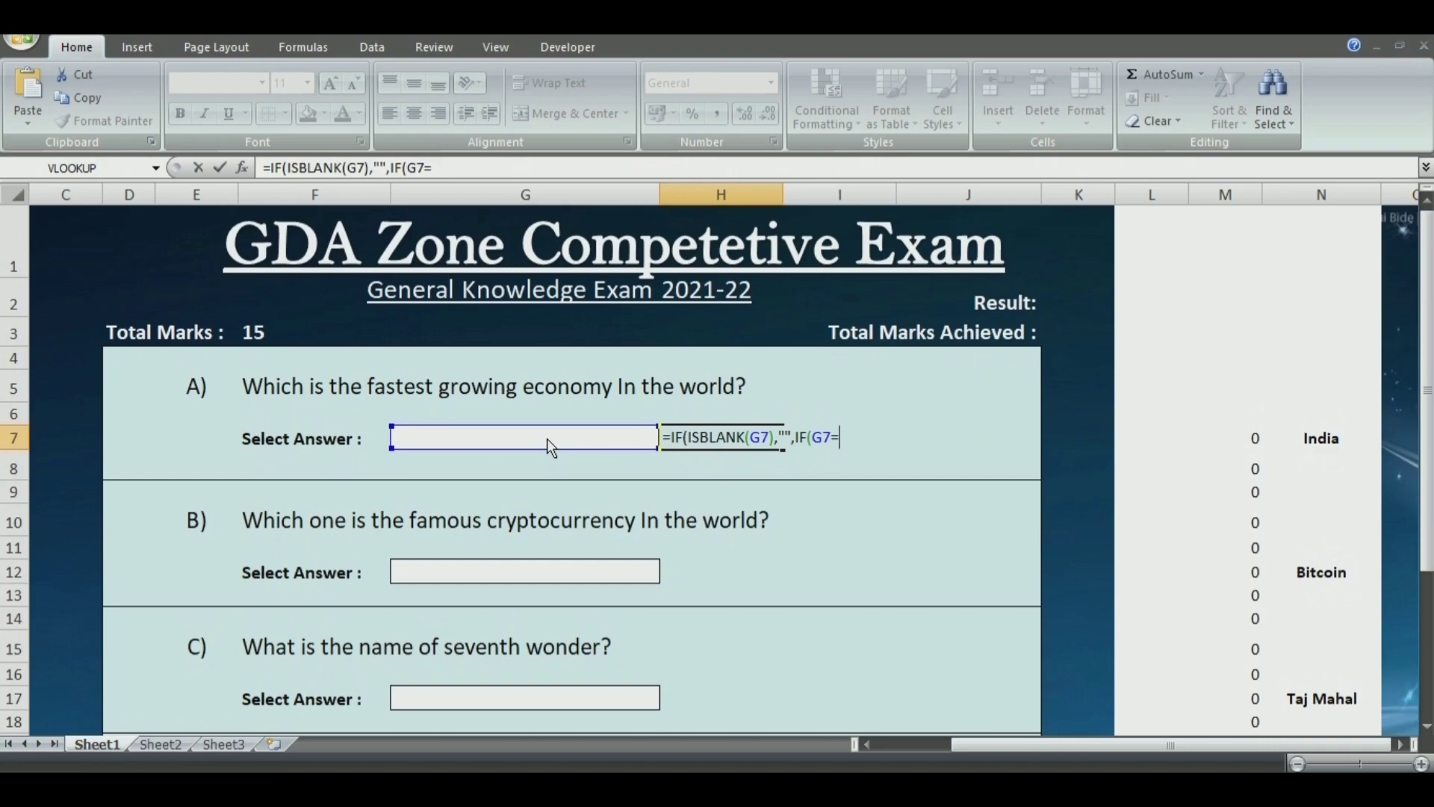
{"action": "left_click", "coordinate": [1324, 446]}
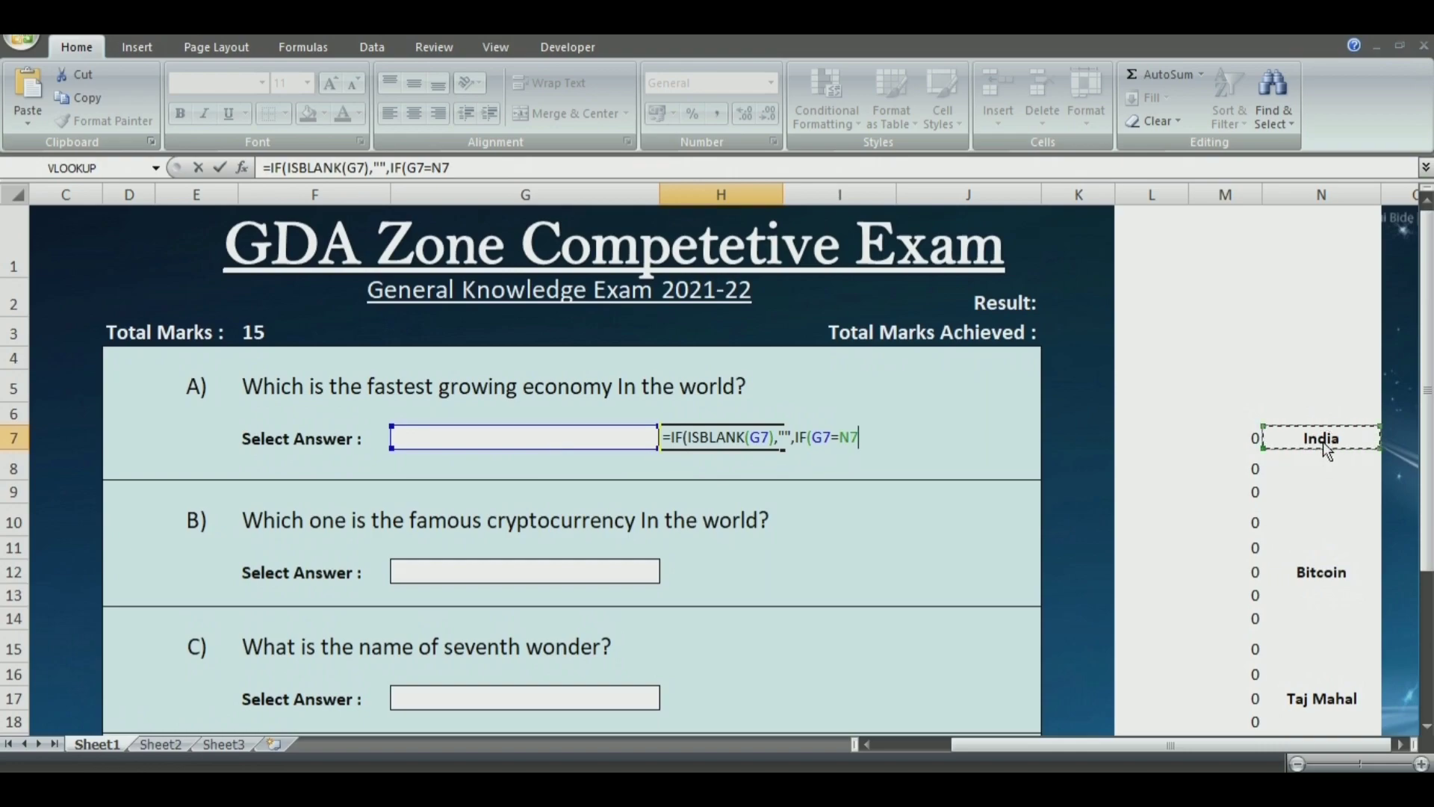
{"action": "type", "text": ":"}
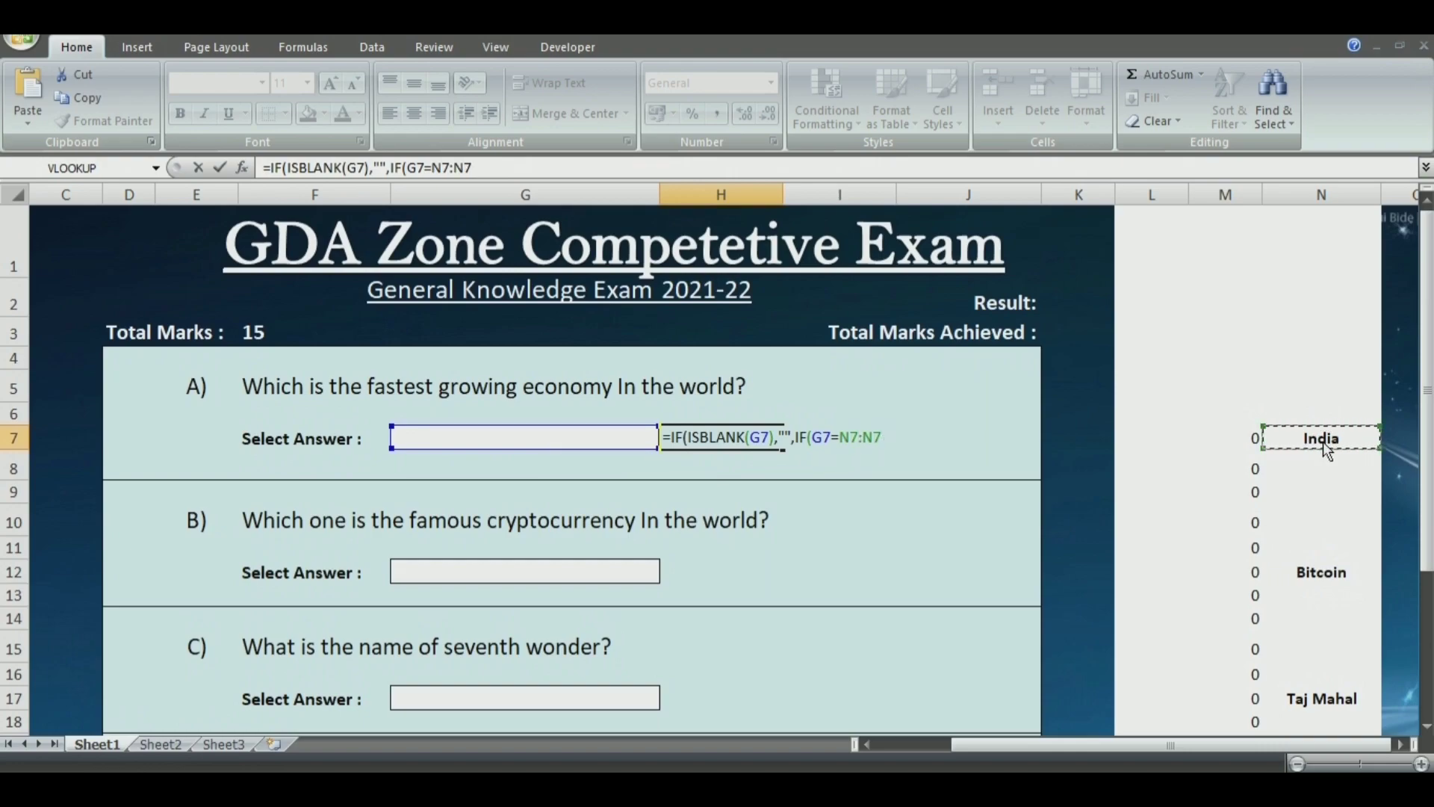
{"action": "key", "text": "BackSpace"}
{"action": "type", "text": "."}
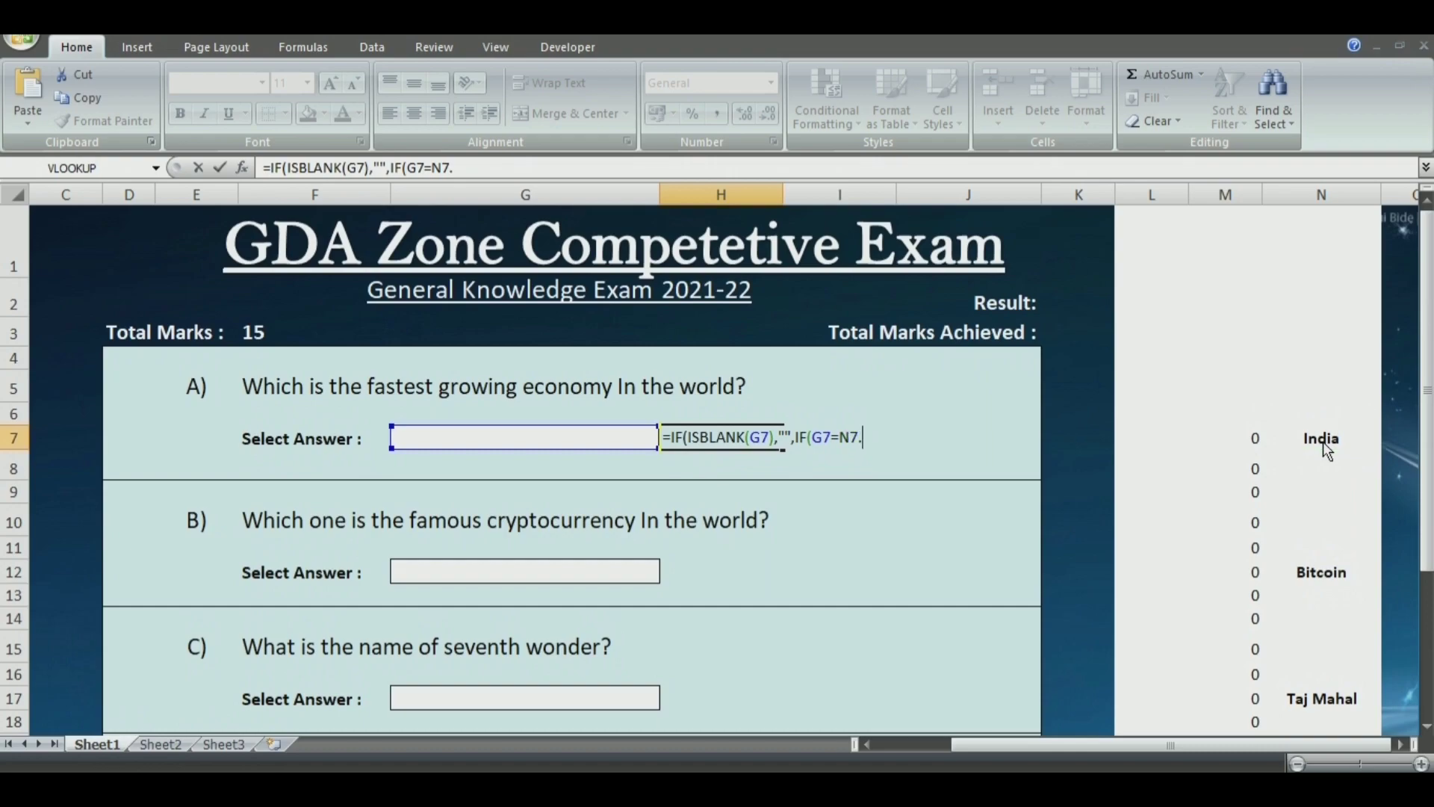
{"action": "type", "text": "\"Right Answer"}
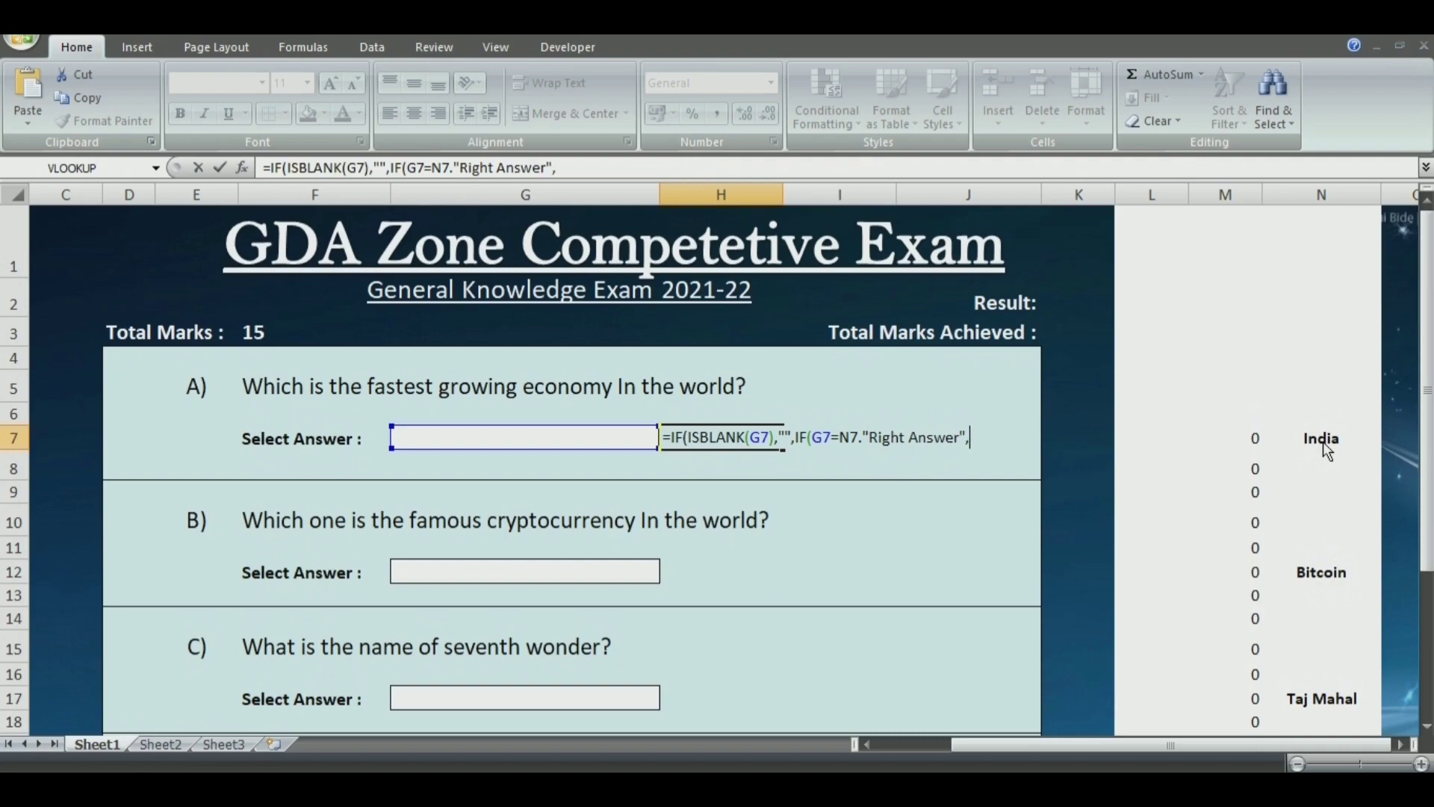
{"action": "type", "text": "\","}
{"action": "left_click", "coordinate": [1321, 443]}
{"action": "type", "text": ")"}
{"action": "key", "text": "Return"}
{"action": "key", "text": "Return"}
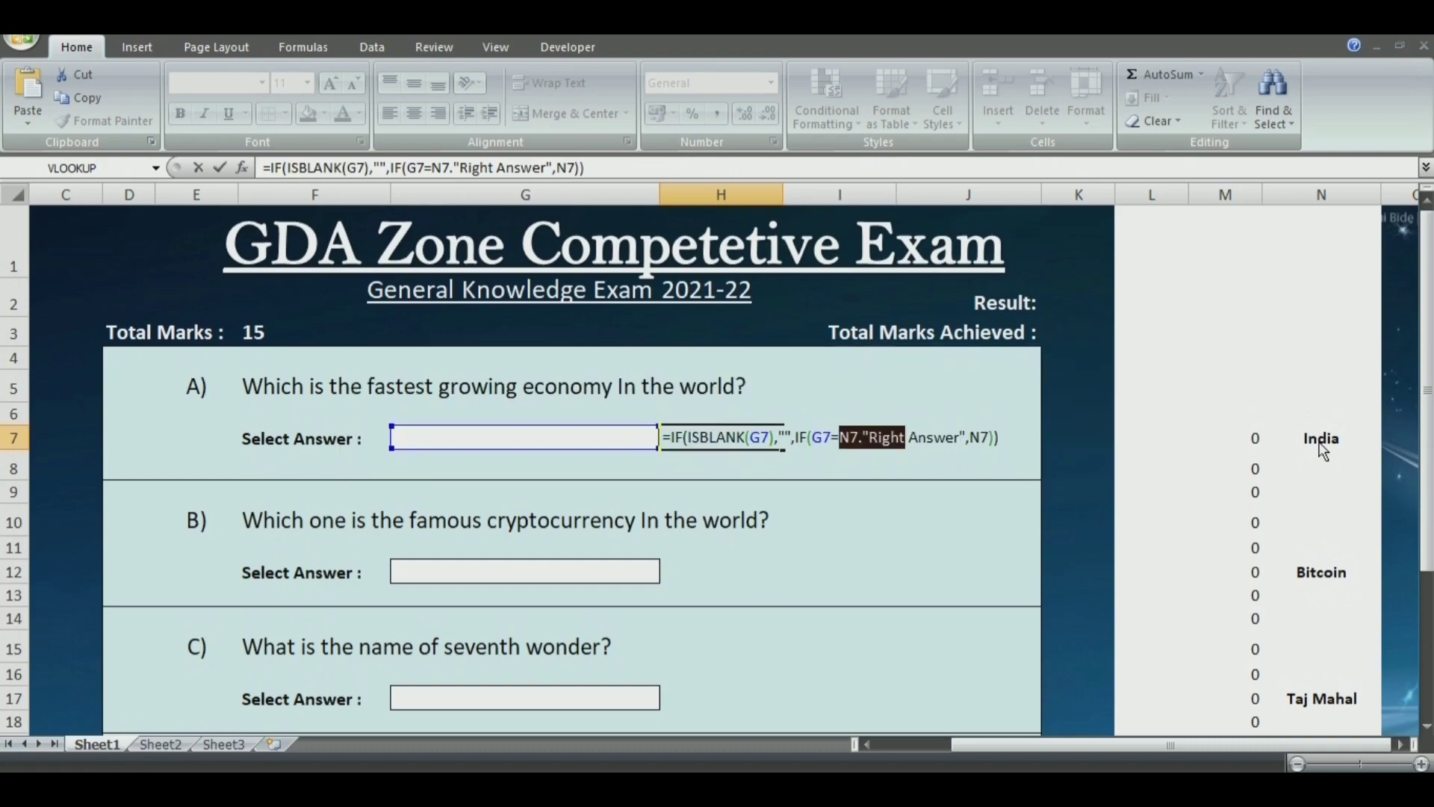
Correct the H7 formula by replacing the period between N7 and "Right Answer" with a comma
{"action": "left_click", "coordinate": [866, 446]}
{"action": "key", "text": "BackSpace"}
{"action": "type", "text": ","}
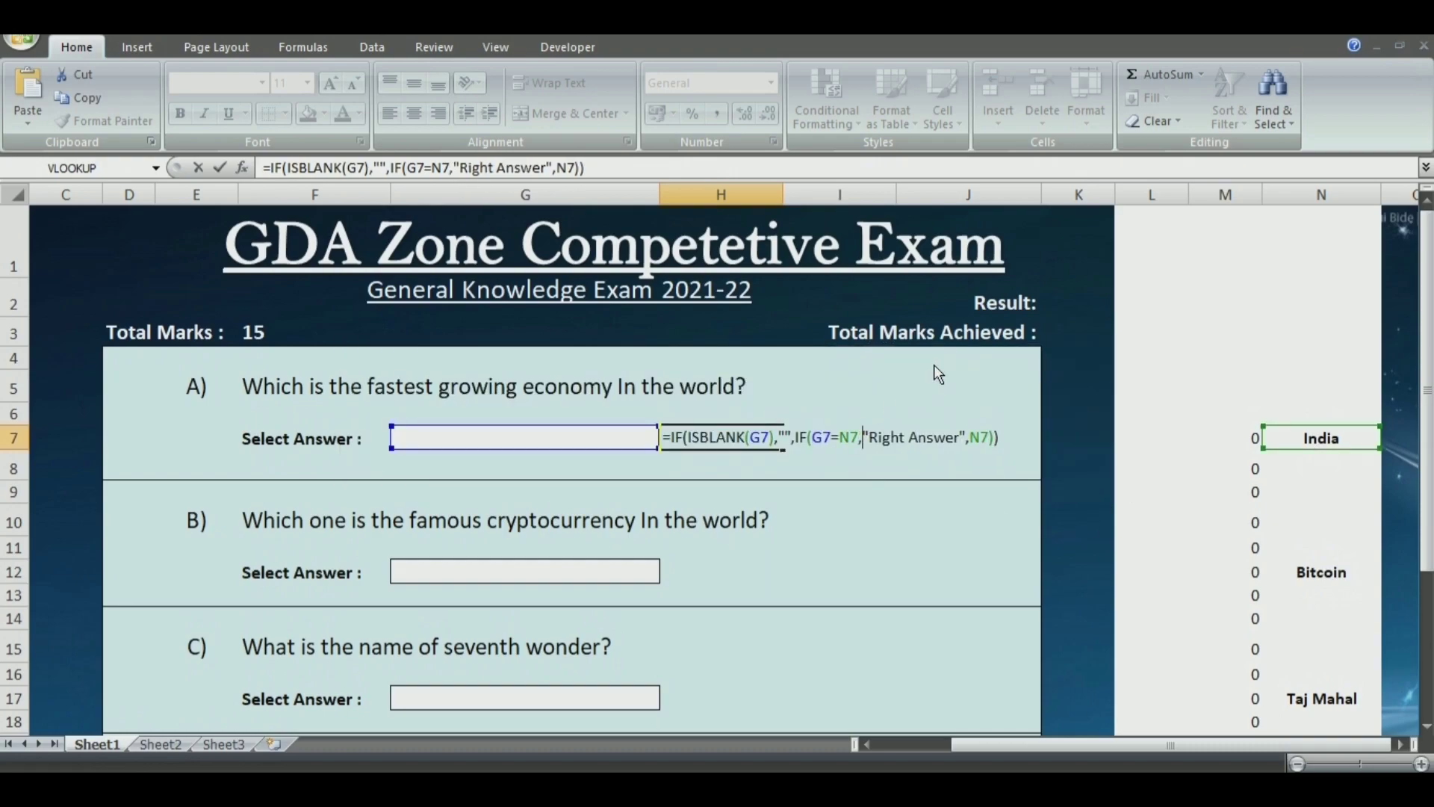
Finish the H7 feedback formula and copy it to H12 and H17 beside the answer boxes of questions B and C
{"action": "key", "text": "Return"}
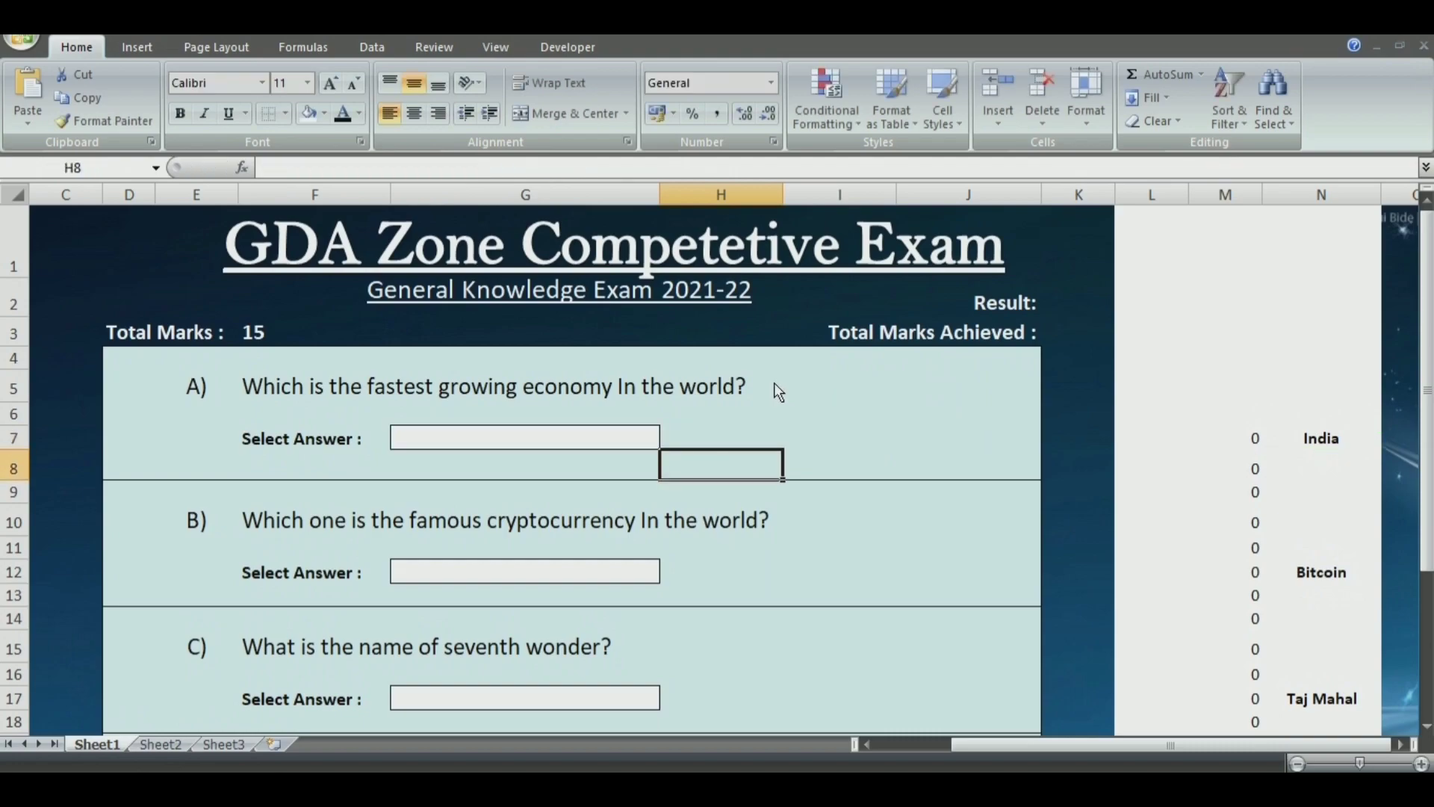
{"action": "left_click", "coordinate": [723, 441]}
{"action": "key", "text": "ctrl+c"}
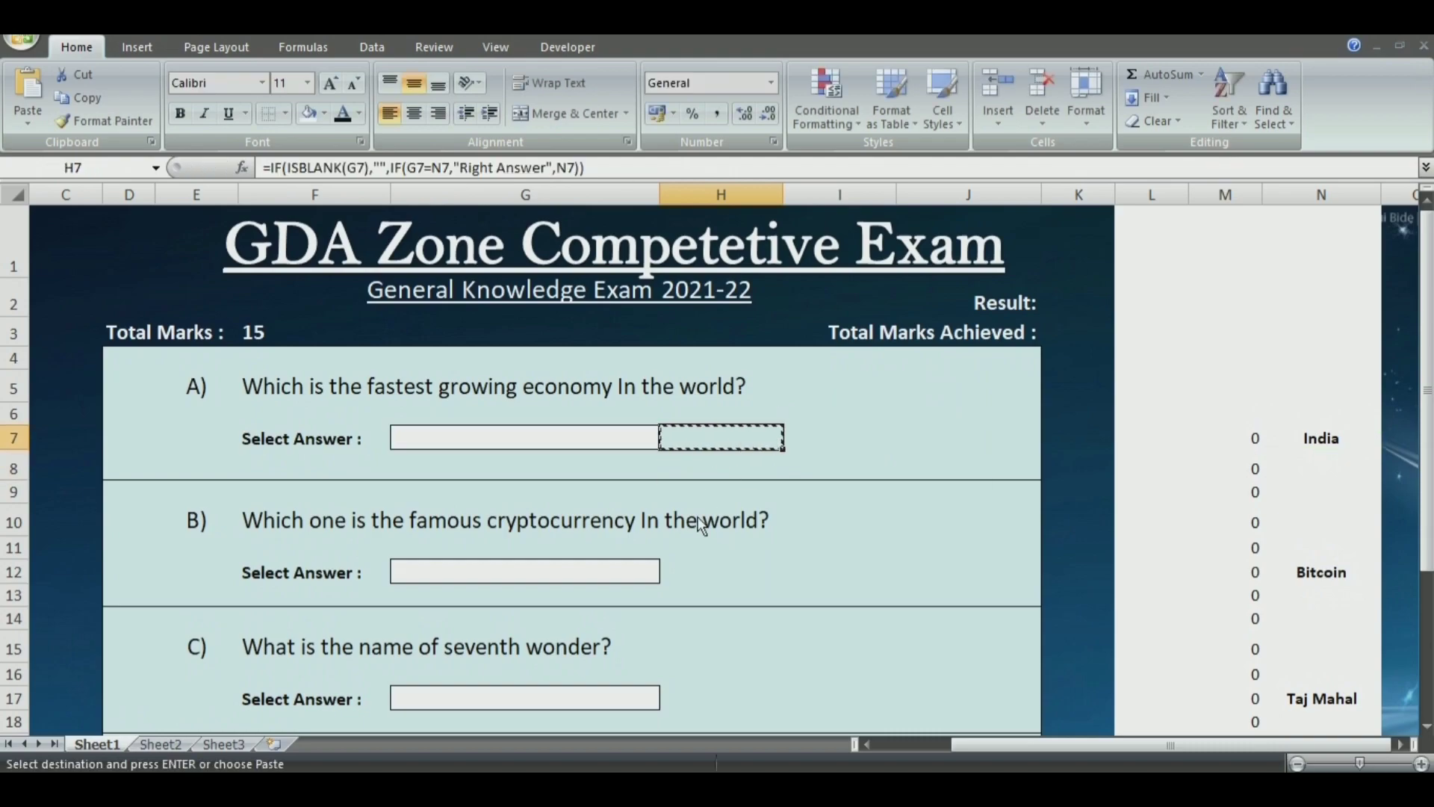
{"action": "left_click", "coordinate": [694, 577]}
{"action": "key", "text": "ctrl+v"}
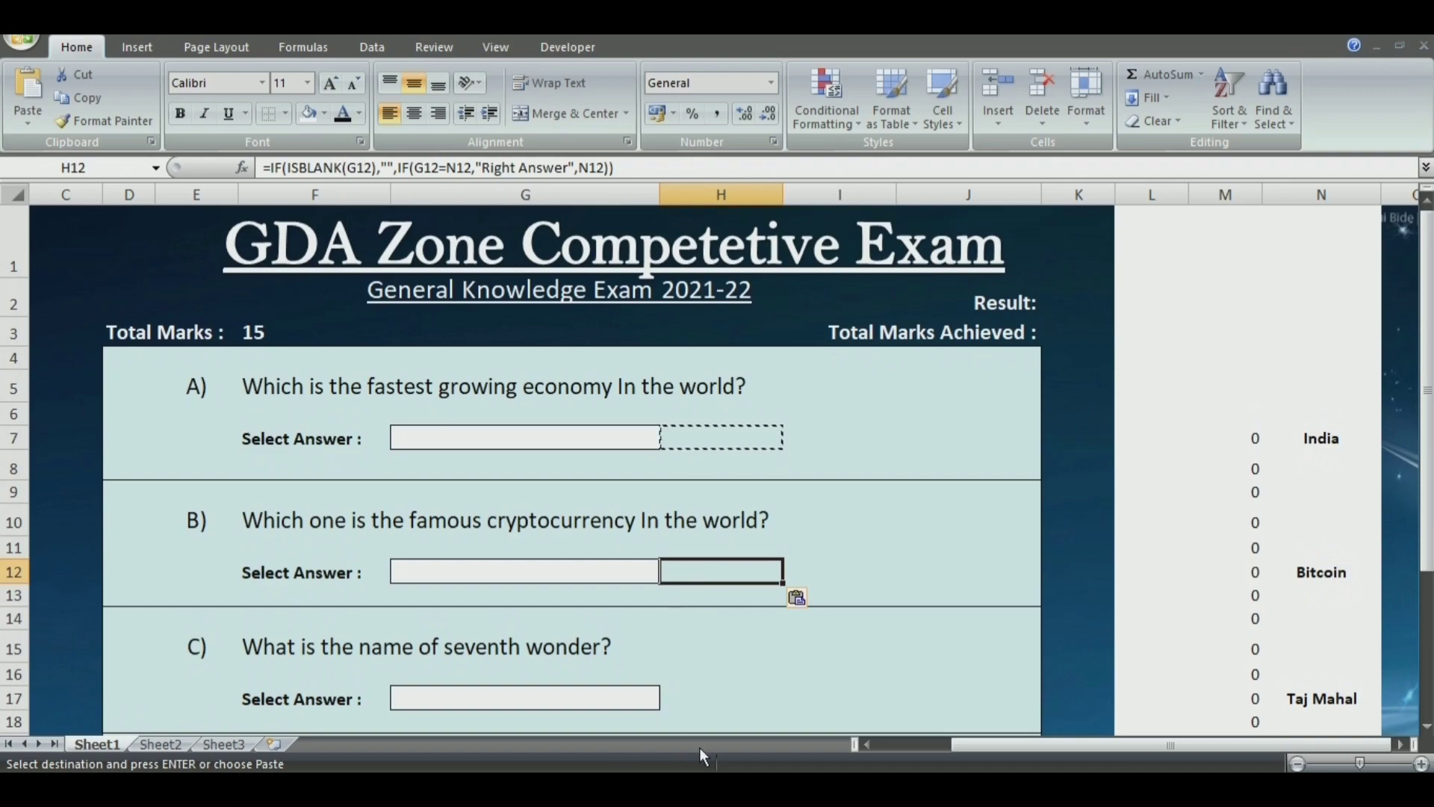
{"action": "left_click", "coordinate": [702, 702]}
{"action": "key", "text": "ctrl+v"}
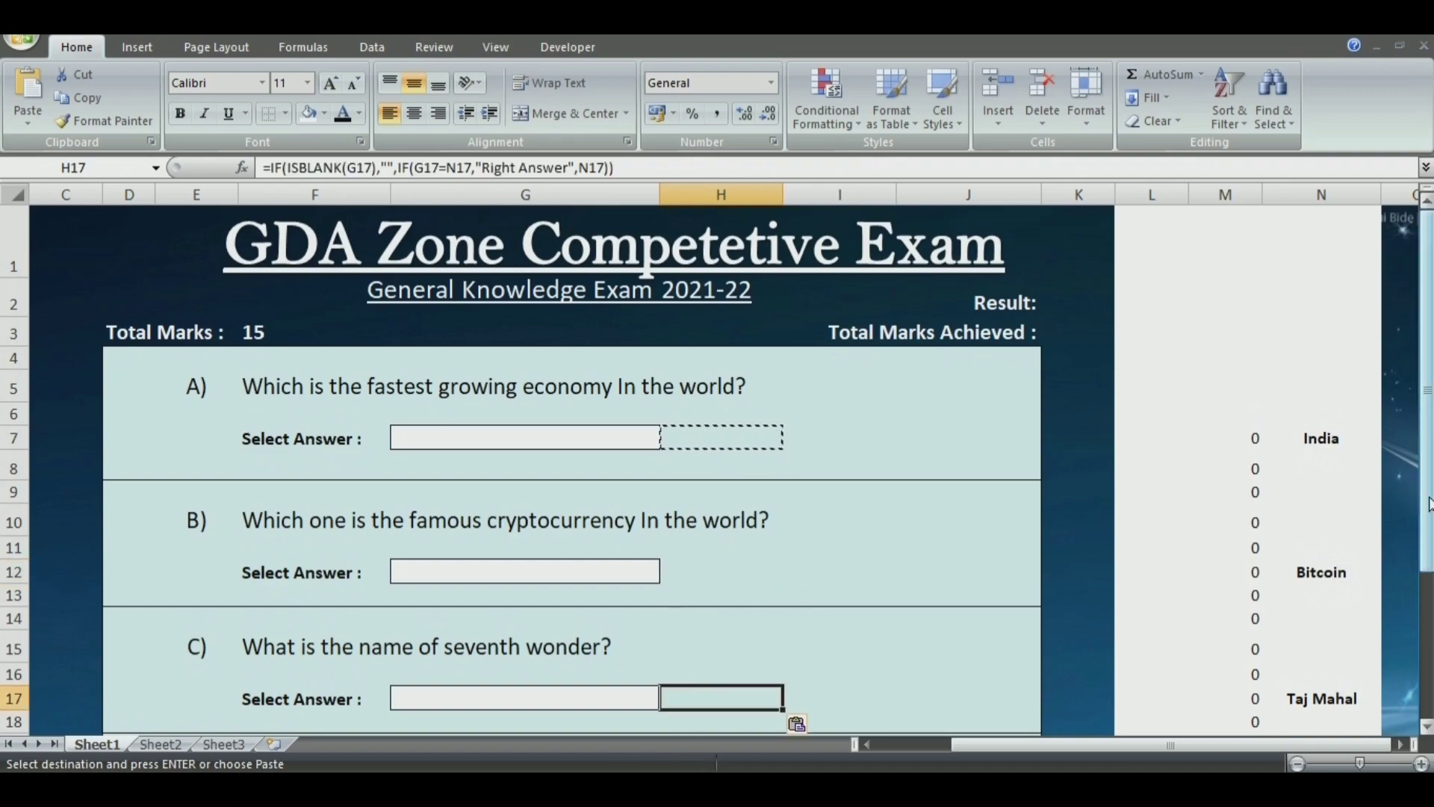
Paste the copied feedback formula into H22 and H27 beside the answer boxes of questions D and E
{"action": "left_click_drag", "start_coordinate": [1430, 504], "coordinate": [1432, 594]}
{"action": "left_click", "coordinate": [706, 625]}
{"action": "key", "text": "ctrl+v"}
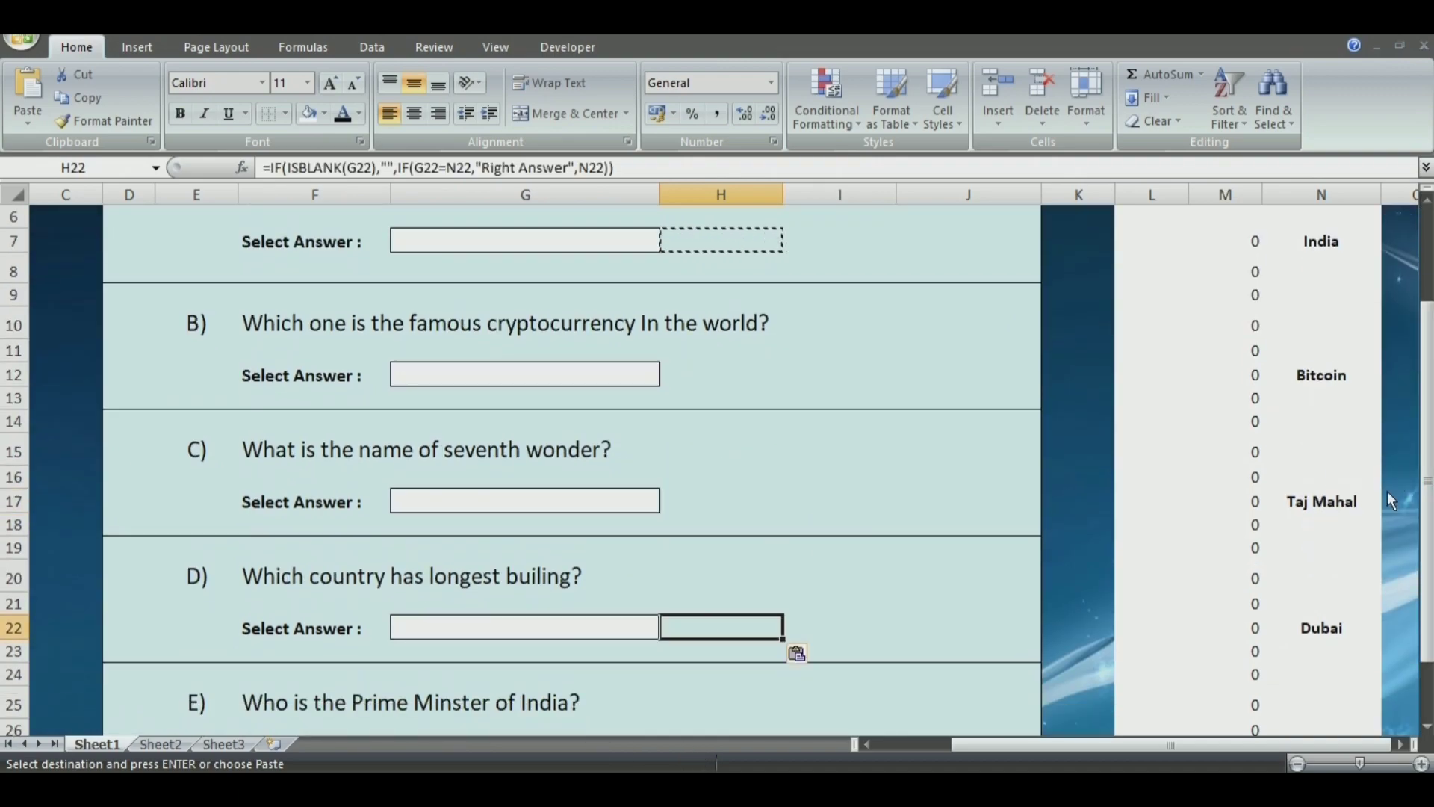
{"action": "scroll", "coordinate": [1428, 482], "scroll_direction": "down", "scroll_amount": 1}
{"action": "left_click", "coordinate": [693, 676]}
{"action": "key", "text": "ctrl+v"}
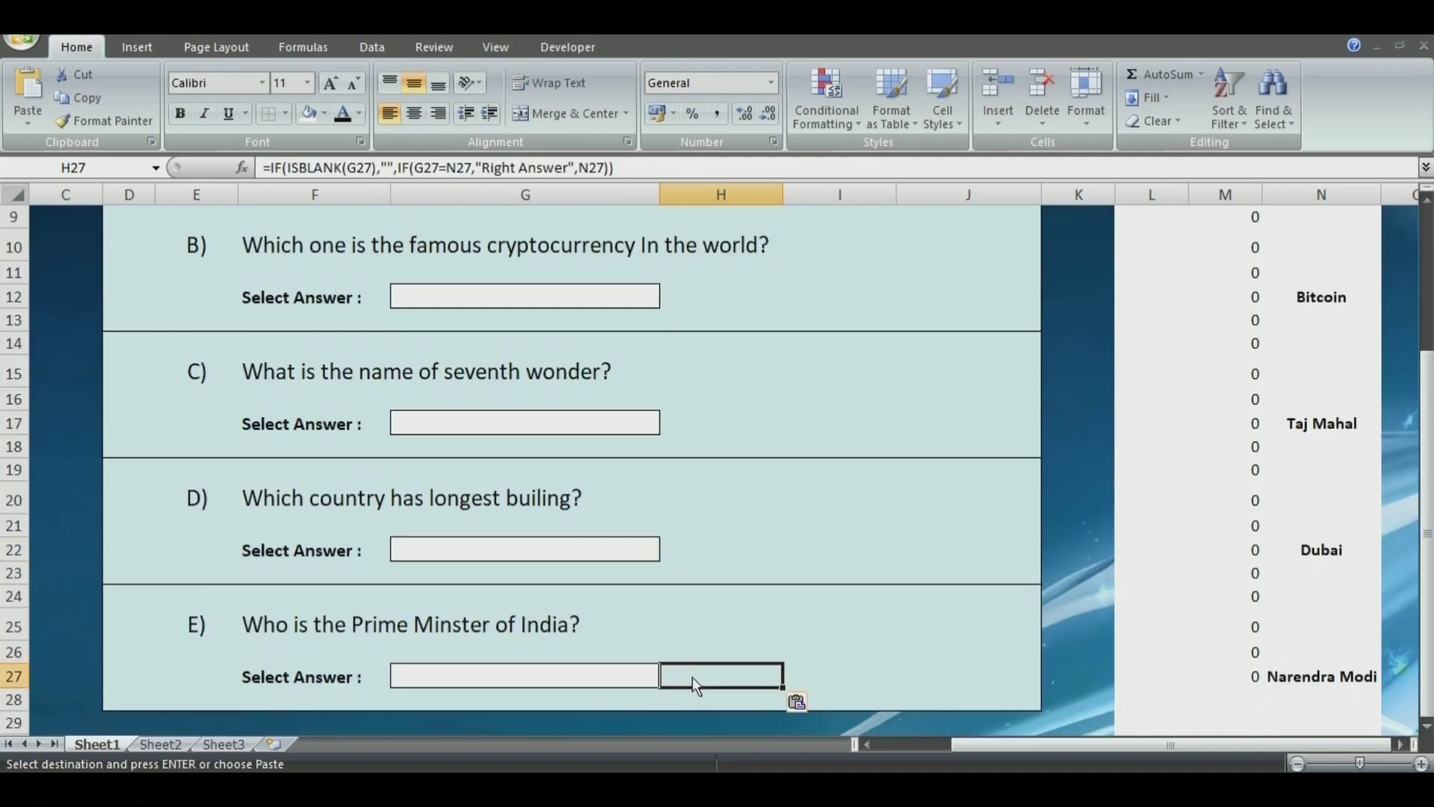
Test the feedback for question E by selecting Narendra Modi and then Manmohan Singh as the answer in G27
{"action": "left_click", "coordinate": [570, 681]}
{"action": "left_click", "coordinate": [668, 677]}
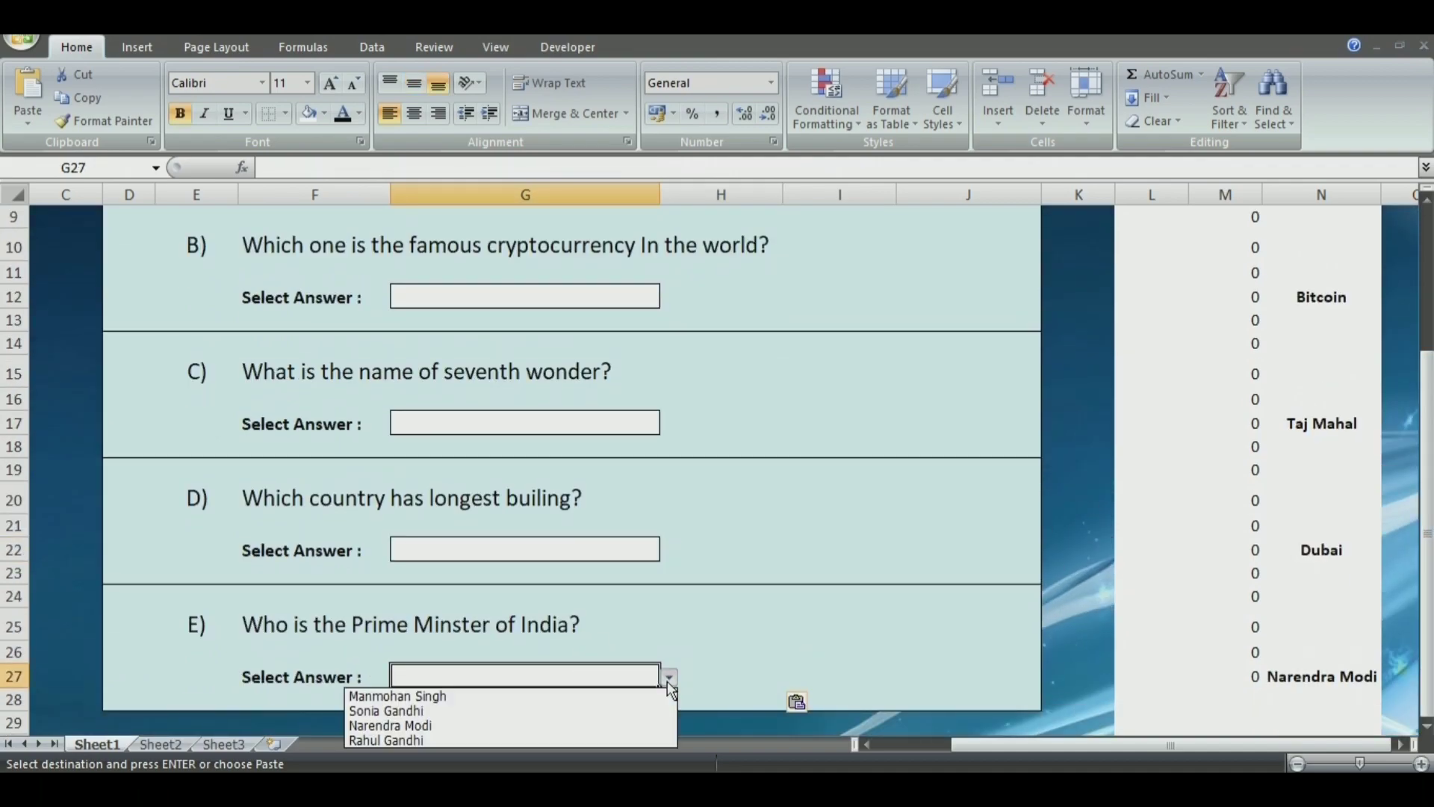
{"action": "left_click", "coordinate": [496, 723]}
{"action": "left_click", "coordinate": [721, 656]}
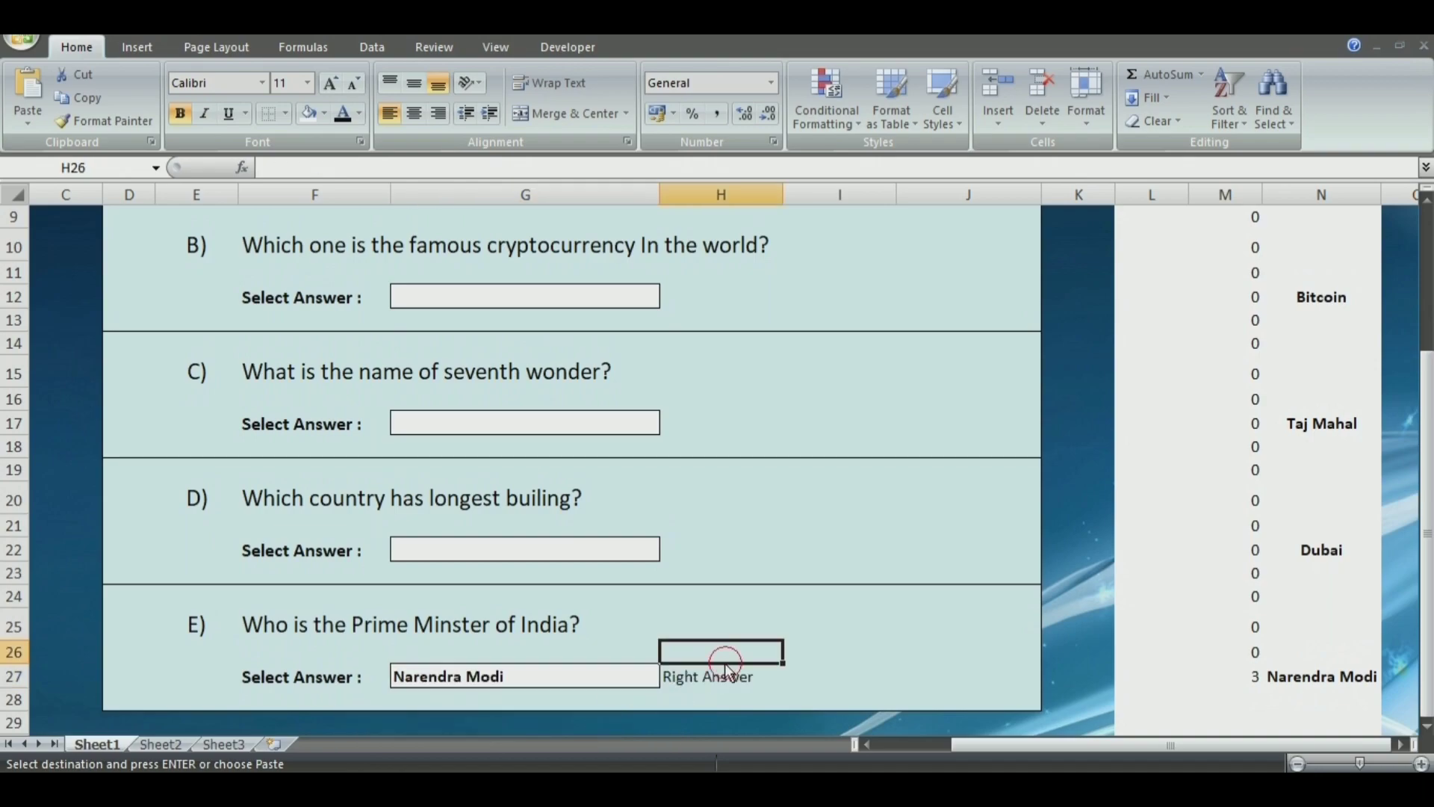
{"action": "left_click", "coordinate": [647, 682]}
{"action": "left_click", "coordinate": [668, 677]}
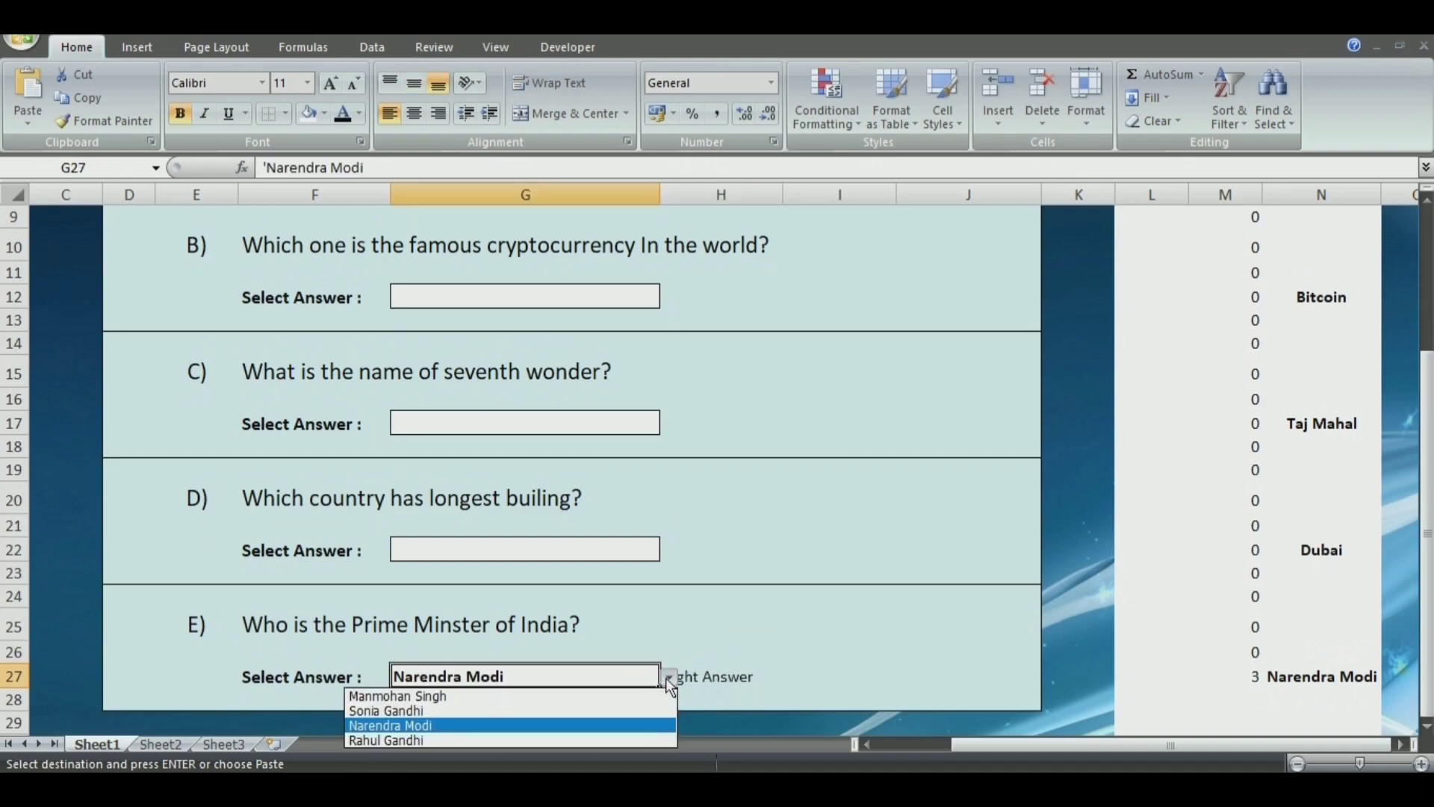
{"action": "left_click", "coordinate": [470, 695]}
{"action": "left_click", "coordinate": [820, 627]}
Test the feedback for question D by selecting England and then Dubai as the answer in G22
{"action": "left_click", "coordinate": [614, 548]}
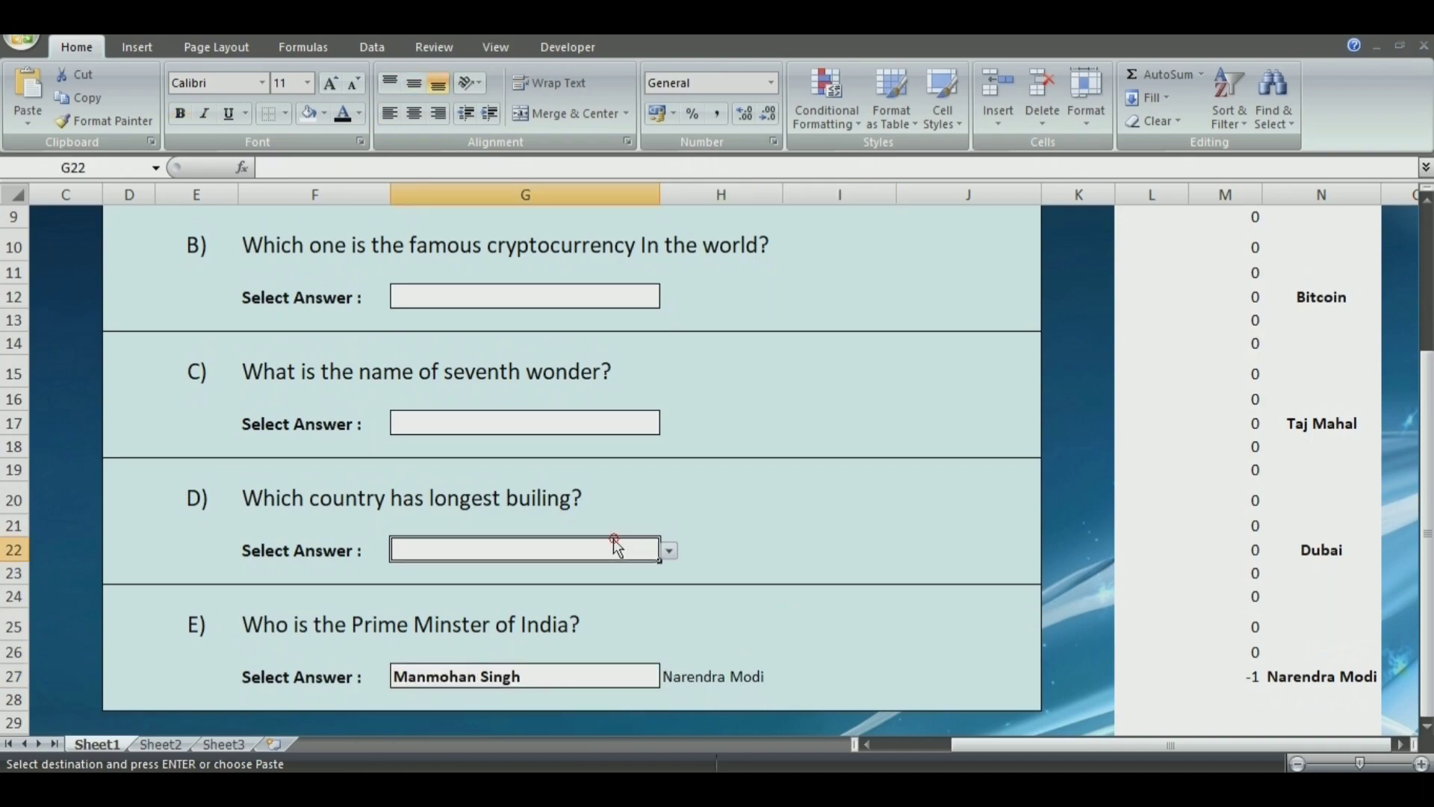
{"action": "left_click", "coordinate": [672, 551]}
{"action": "left_click", "coordinate": [531, 596]}
{"action": "left_click", "coordinate": [733, 547]}
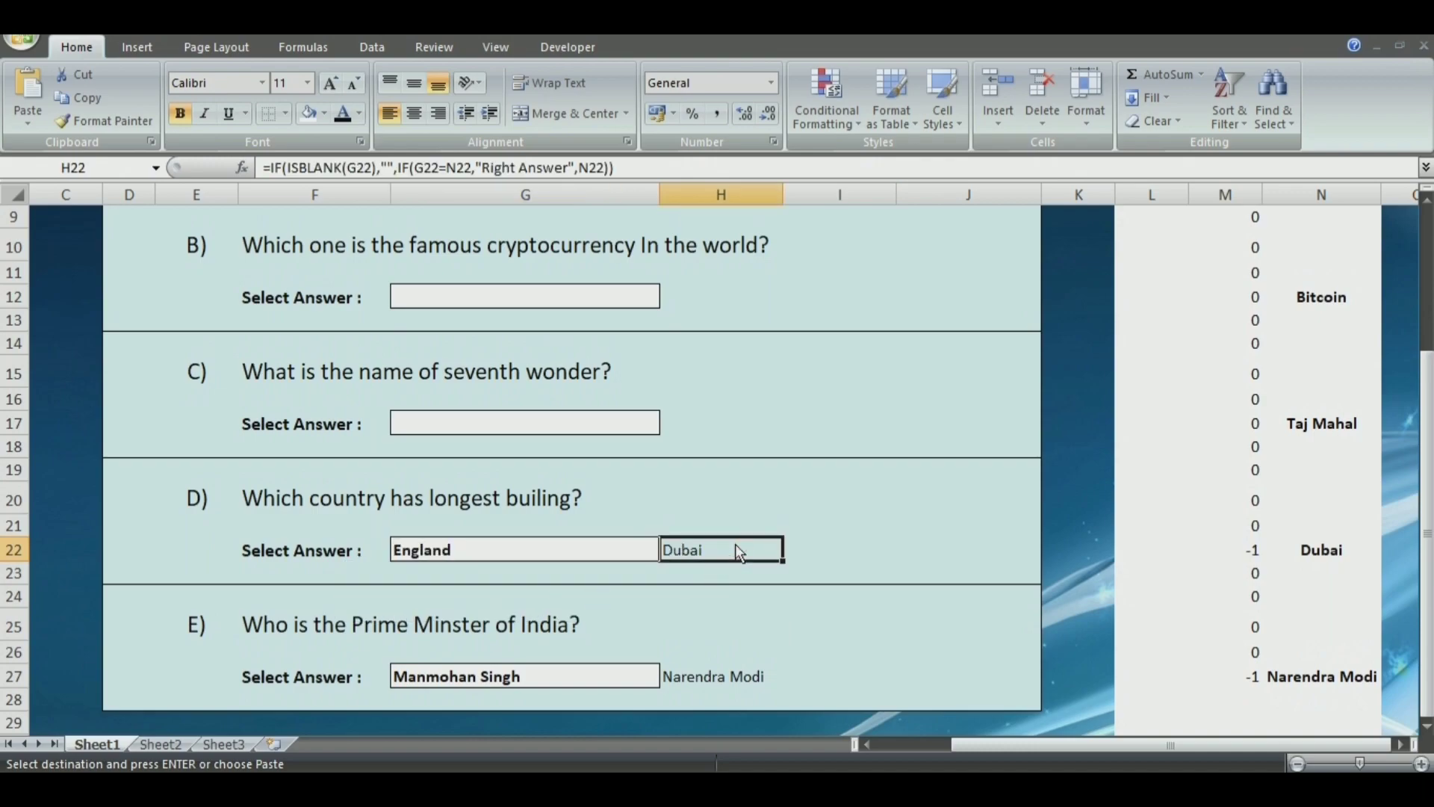
{"action": "left_click", "coordinate": [643, 551]}
{"action": "left_click", "coordinate": [668, 551]}
{"action": "left_click", "coordinate": [474, 589]}
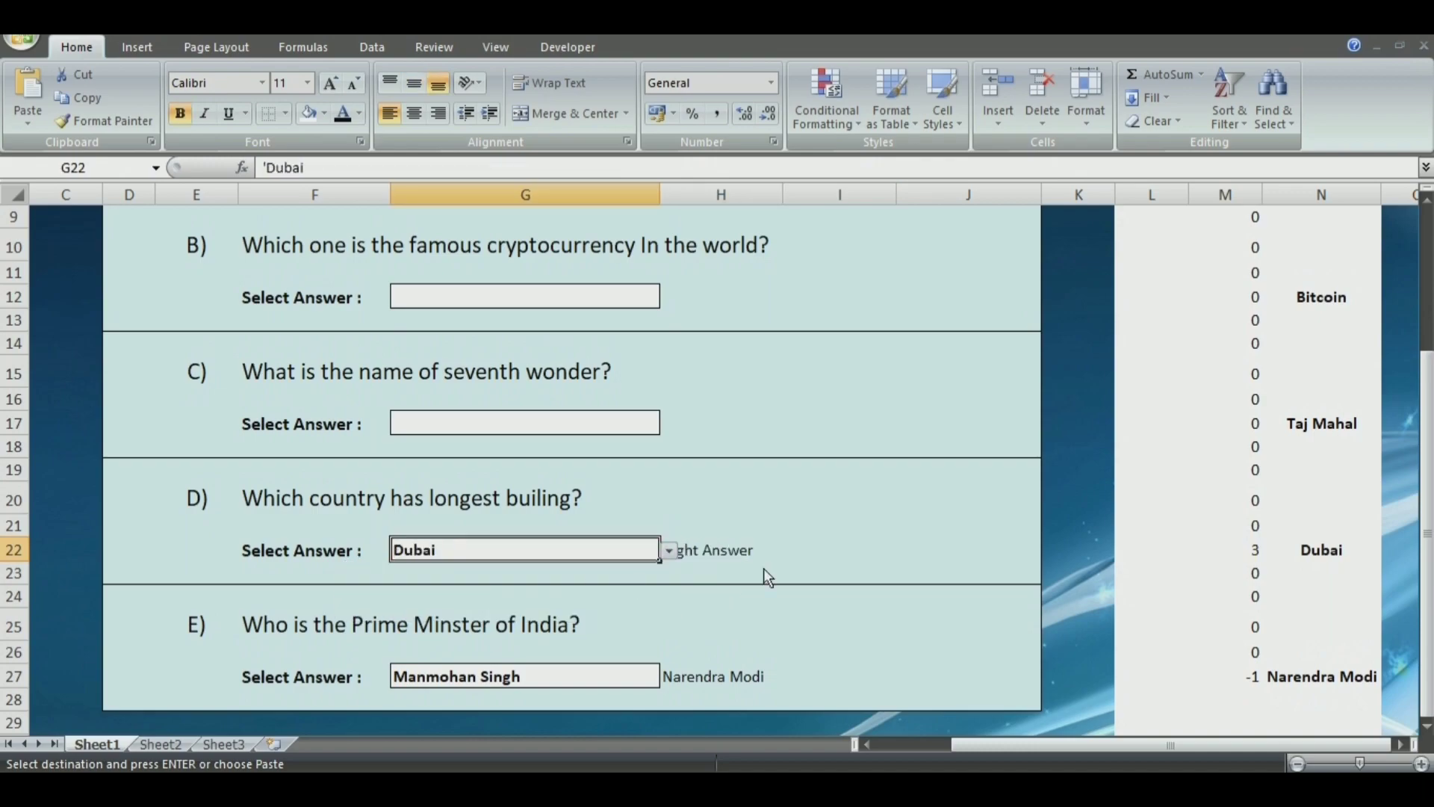
{"action": "left_click", "coordinate": [789, 553]}
Clear the test answers from cells G22:G27
{"action": "left_click_drag", "start_coordinate": [505, 553], "coordinate": [508, 677]}
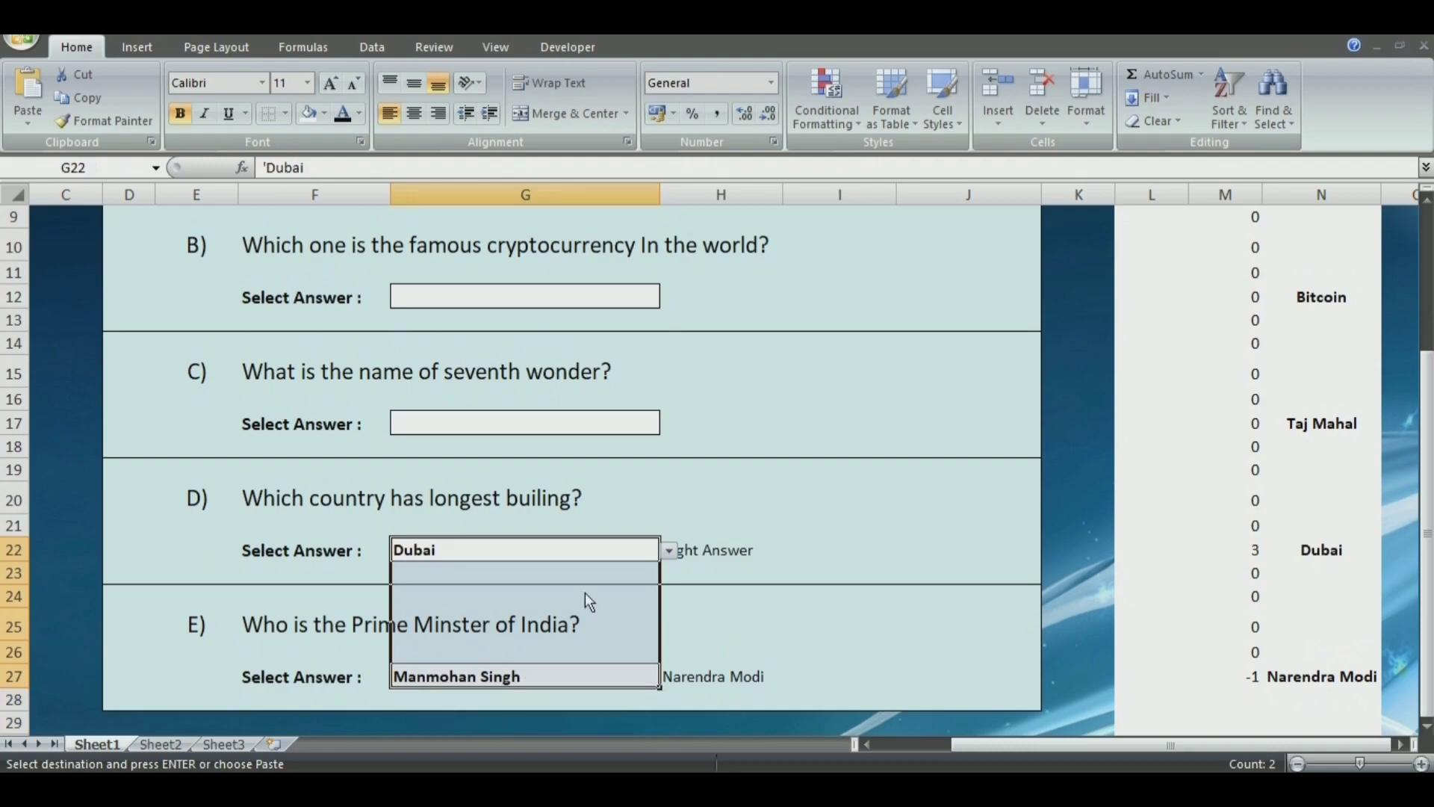
{"action": "key", "text": "Delete"}
{"action": "left_click", "coordinate": [704, 557]}
Select India as the answer to question A in G7 to test its feedback
{"action": "left_click_drag", "start_coordinate": [1427, 534], "coordinate": [1427, 416]}
{"action": "left_click", "coordinate": [679, 372]}
{"action": "left_click", "coordinate": [629, 364]}
{"action": "left_click", "coordinate": [677, 370]}
{"action": "left_click", "coordinate": [644, 366]}
{"action": "left_click", "coordinate": [669, 366]}
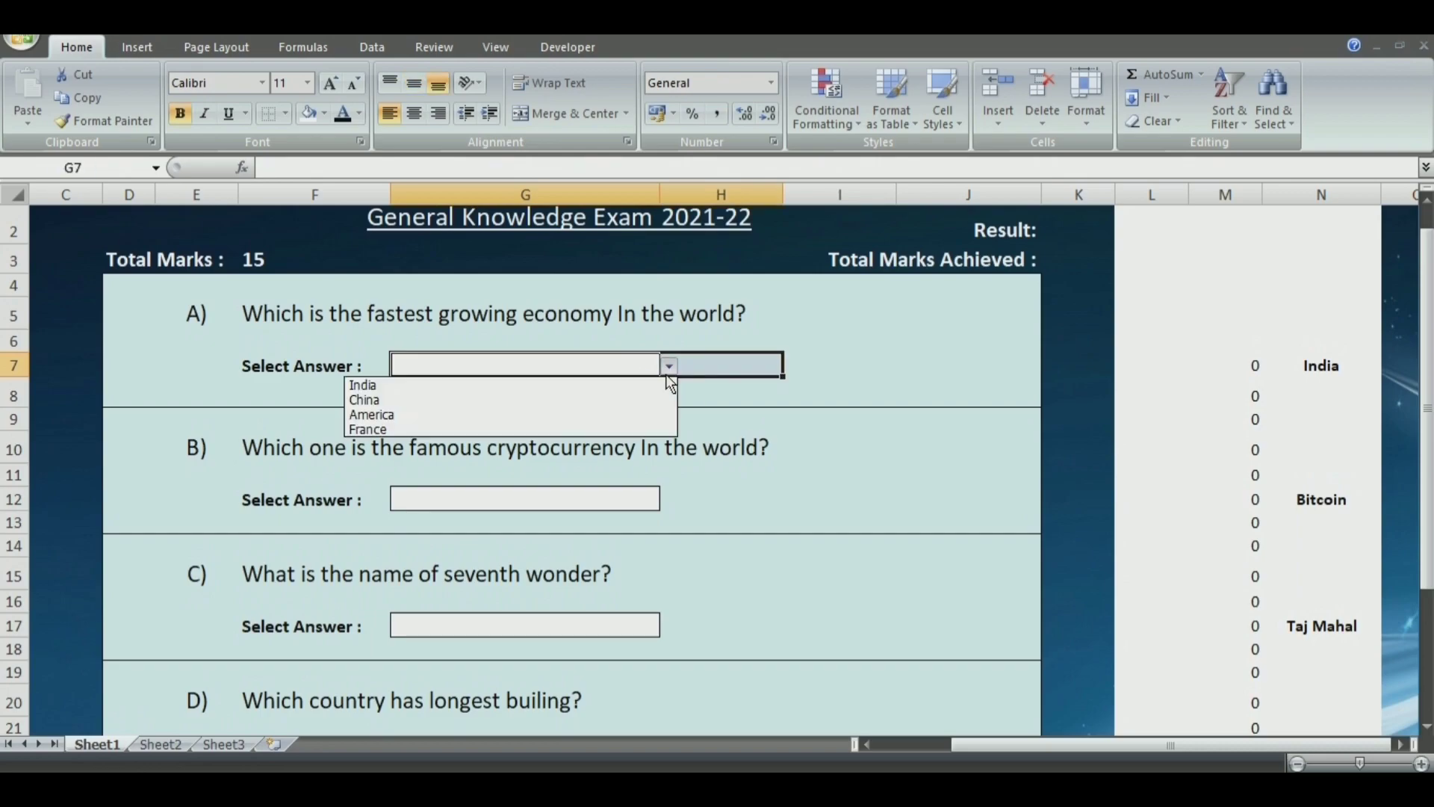
{"action": "left_click", "coordinate": [568, 385]}
{"action": "left_click", "coordinate": [746, 391]}
Set the font color of H7:H27 to the light teal of the question area so the feedback text is hidden
{"action": "left_click", "coordinate": [720, 370]}
{"action": "left_click_drag", "start_coordinate": [721, 370], "coordinate": [747, 679]}
{"action": "left_click", "coordinate": [358, 114]}
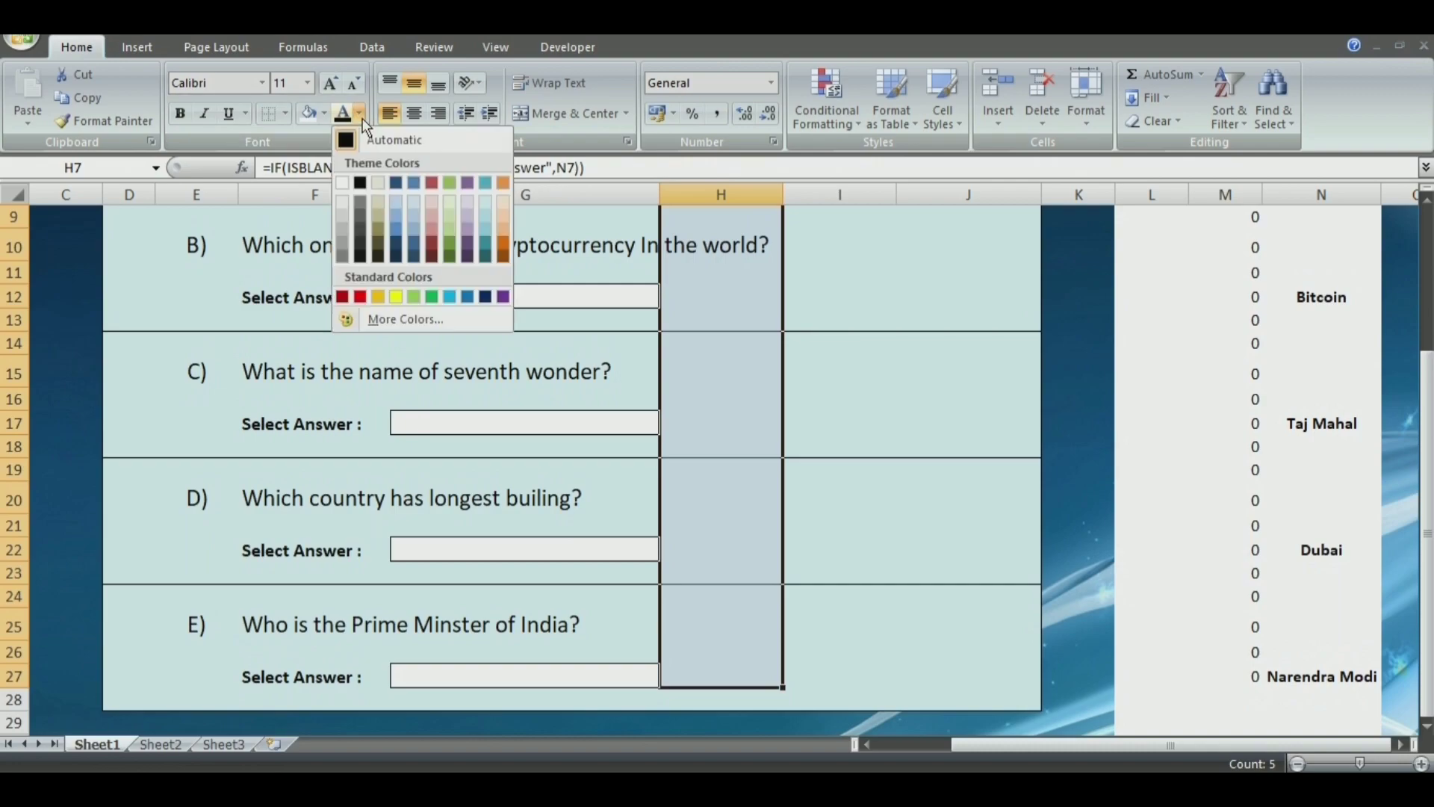
{"action": "left_click", "coordinate": [485, 203]}
{"action": "left_click", "coordinate": [921, 390]}
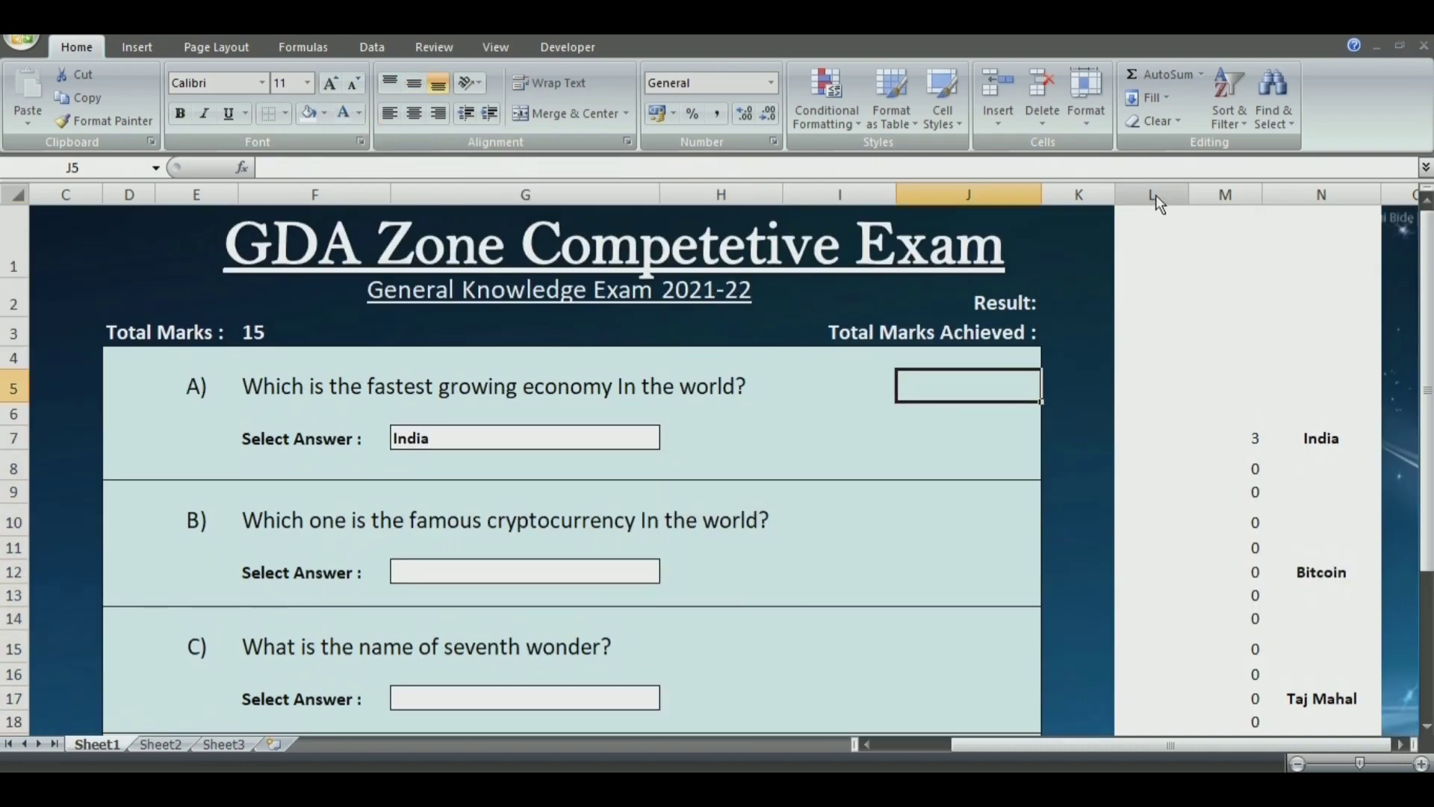
Draw a rounded rectangle about 3.2 cm wide and 0.77 cm high just below the question area under column J
{"action": "left_click_drag", "start_coordinate": [1428, 275], "coordinate": [1428, 568]}
{"action": "scroll", "coordinate": [1423, 726], "scroll_direction": "down", "scroll_amount": 1}
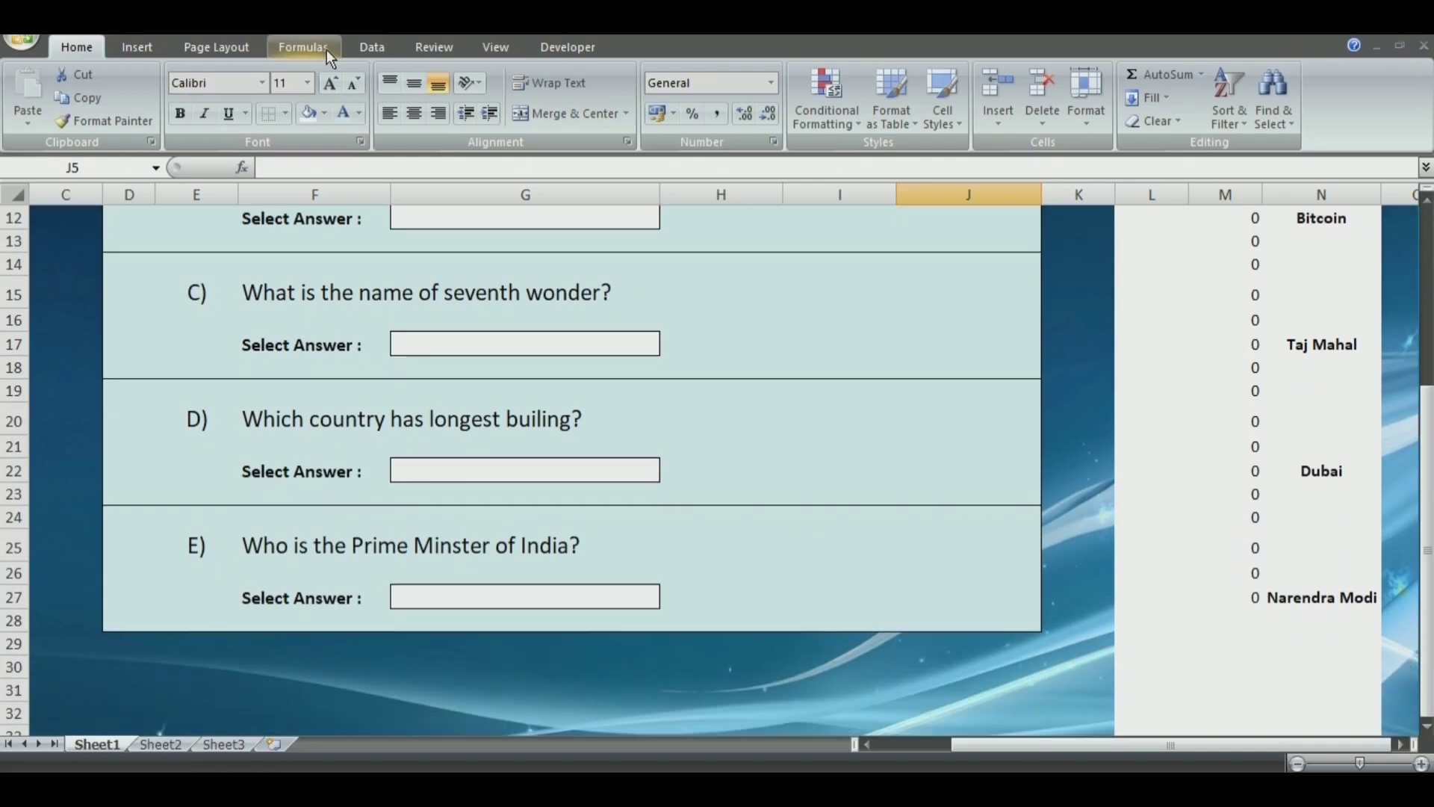
{"action": "left_click", "coordinate": [137, 46]}
{"action": "left_click", "coordinate": [230, 114]}
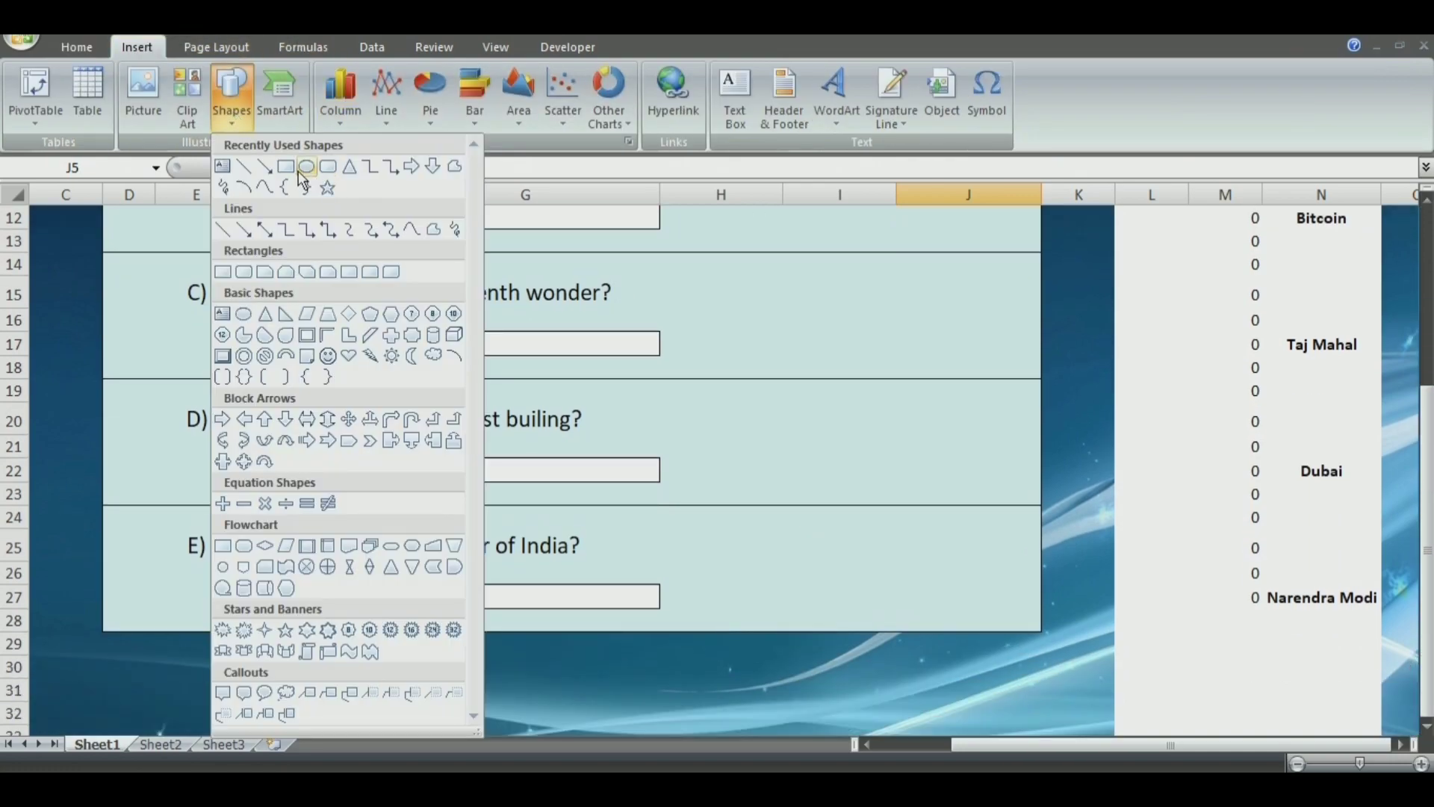
{"action": "left_click", "coordinate": [327, 167]}
{"action": "left_click_drag", "start_coordinate": [856, 647], "coordinate": [997, 680]}
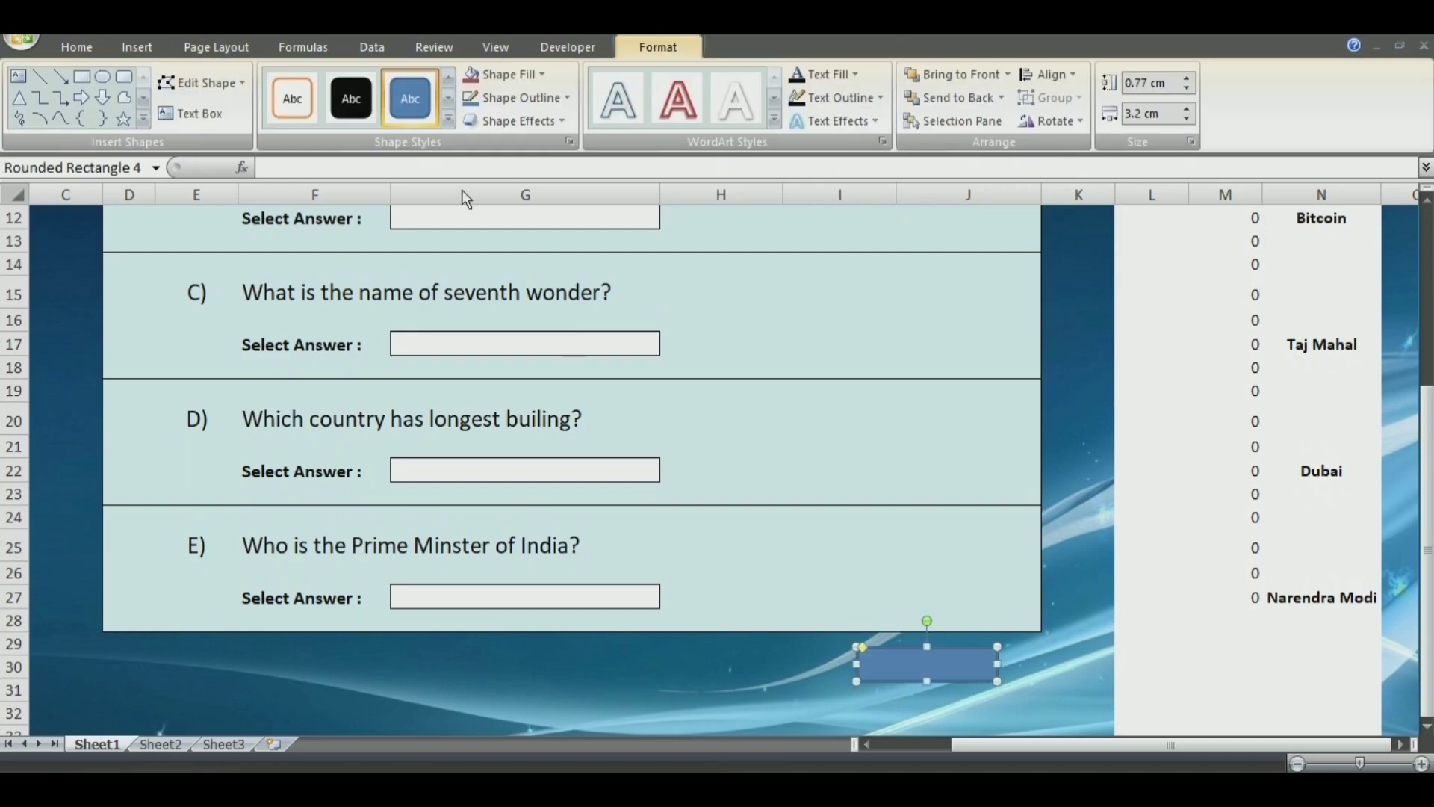
Apply the glossy red shape style to the rounded rectangle and label it "Submit"
{"action": "left_click", "coordinate": [448, 120]}
{"action": "left_click", "coordinate": [411, 336]}
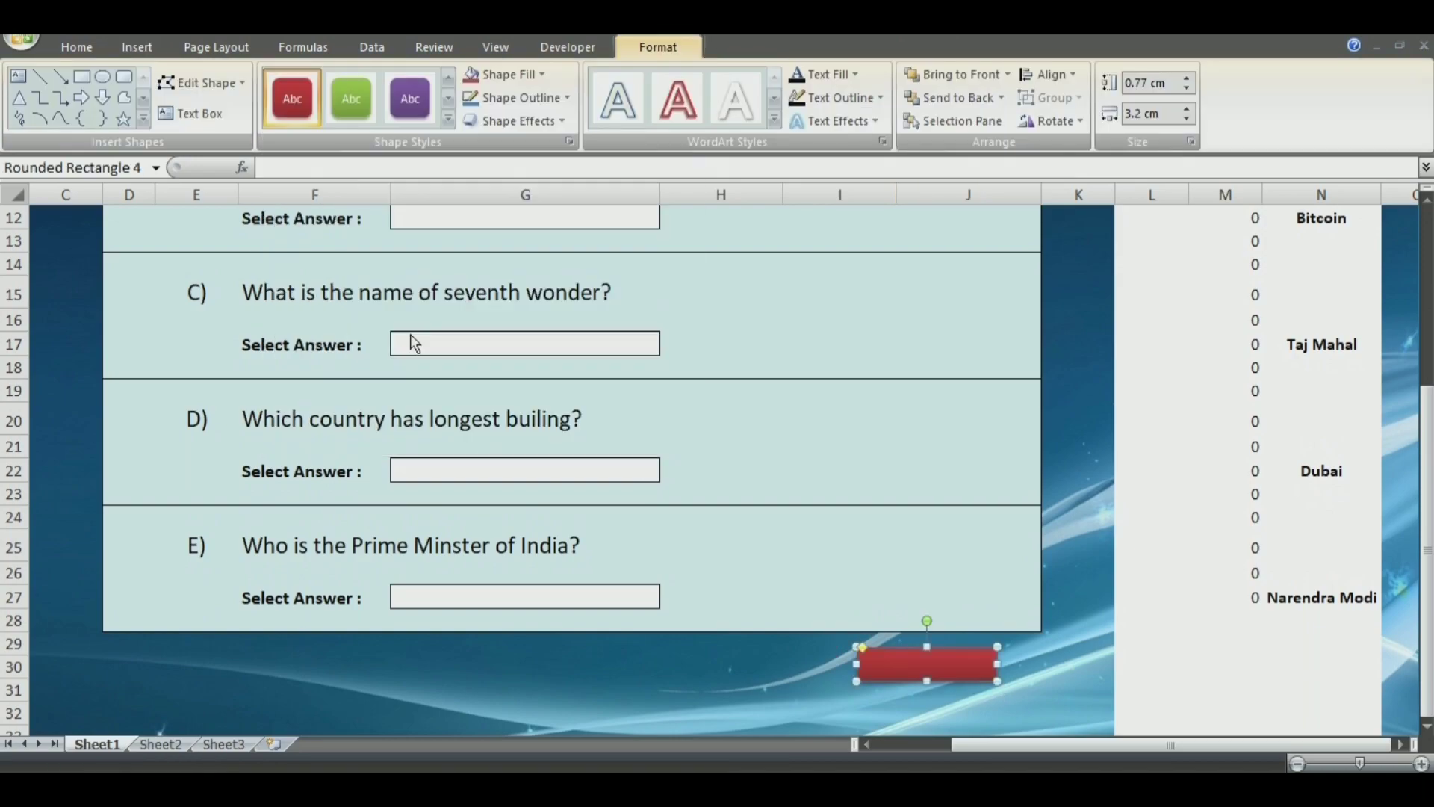
{"action": "right_click", "coordinate": [923, 665]}
{"action": "left_click", "coordinate": [996, 457]}
{"action": "type", "text": "Submit"}
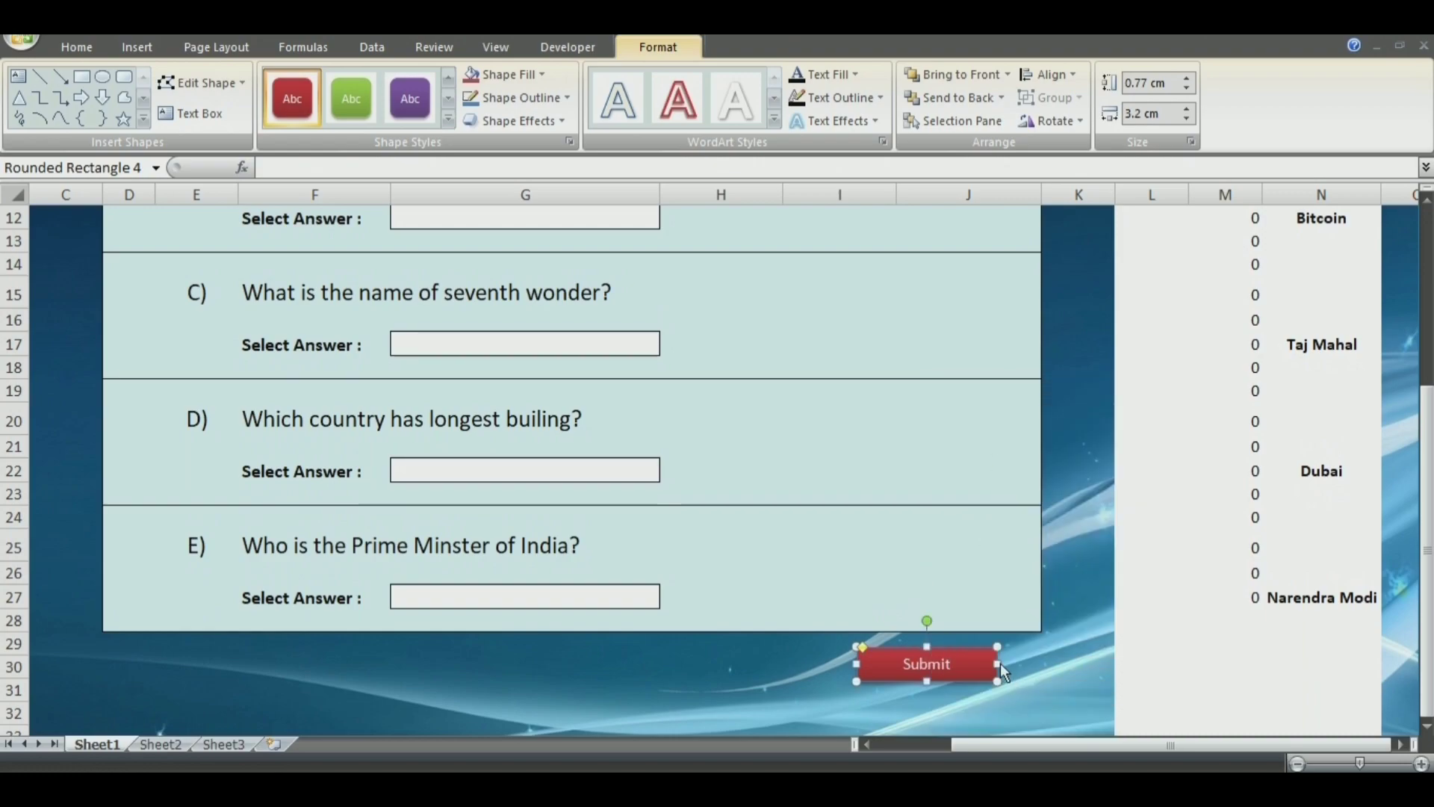
Make the Submit button's text bold and increase its font size to 12
{"action": "left_click", "coordinate": [75, 47]}
{"action": "left_click", "coordinate": [180, 113]}
{"action": "left_click", "coordinate": [329, 83]}
Nudge the Submit button to the right toward the question area's right edge and deselect it
{"action": "key", "text": "Right"}
{"action": "key", "text": "Right"}
{"action": "key", "text": "Right"}
{"action": "key", "text": "Right"}
{"action": "key", "text": "Right"}
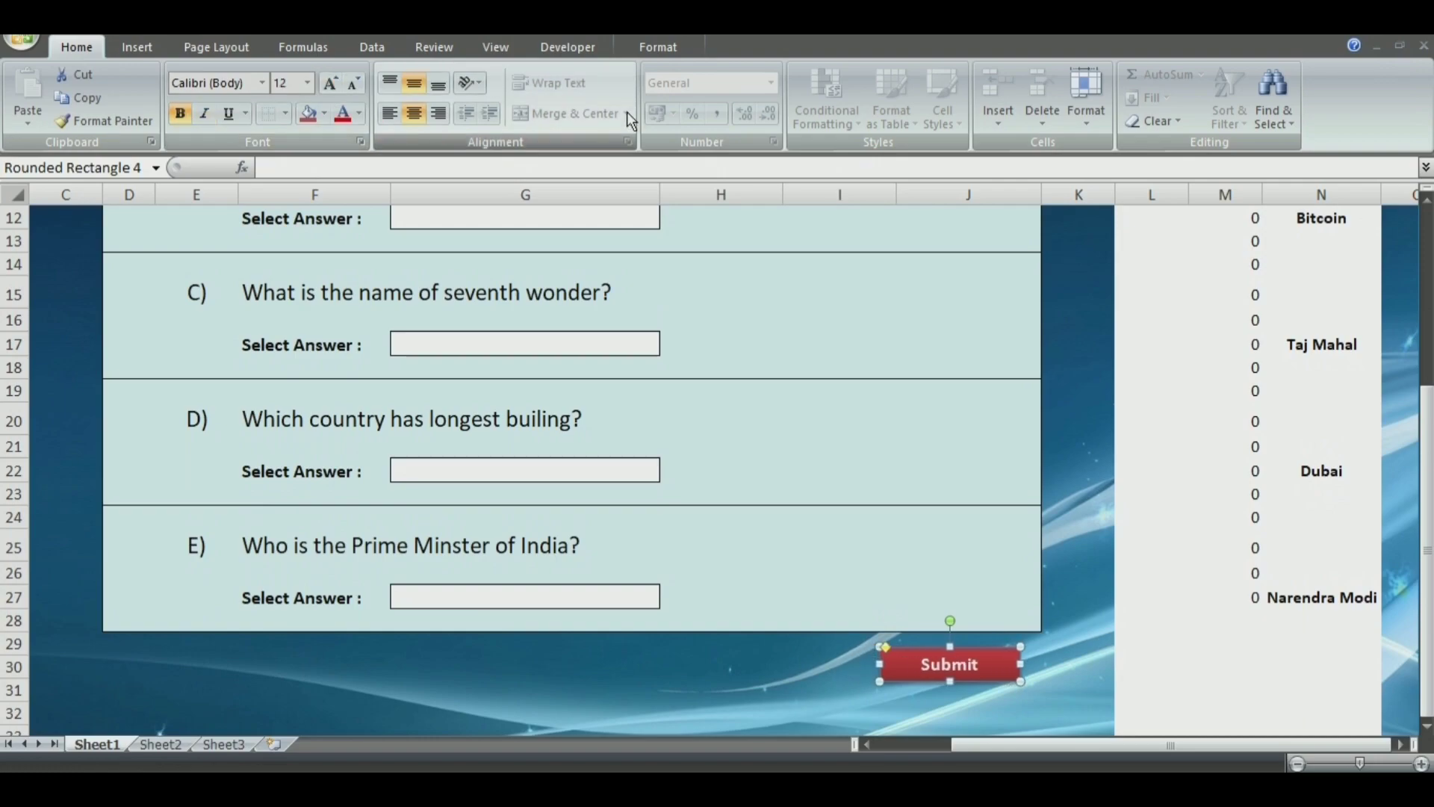
{"action": "key", "text": "Right"}
{"action": "key", "text": "Right"}
{"action": "key", "text": "Right"}
{"action": "key", "text": "Right"}
{"action": "key", "text": "Right"}
{"action": "key", "text": "Right"}
{"action": "left_click", "coordinate": [903, 295]}
Hide columns L to N, which hold the marks and the answer key
{"action": "left_click_drag", "start_coordinate": [1428, 493], "coordinate": [1429, 478]}
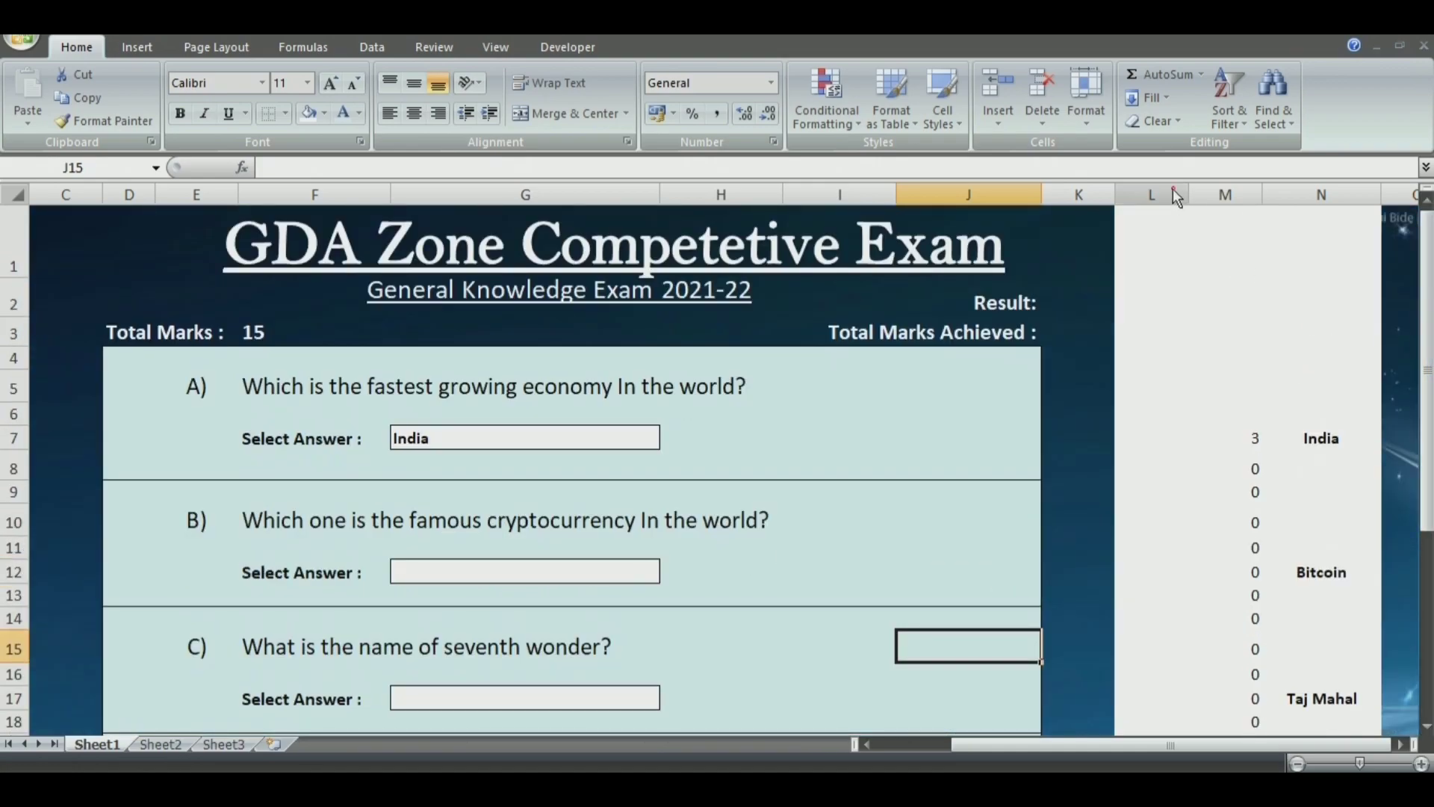
{"action": "left_click_drag", "start_coordinate": [1173, 193], "coordinate": [1313, 197]}
{"action": "right_click", "coordinate": [1297, 194]}
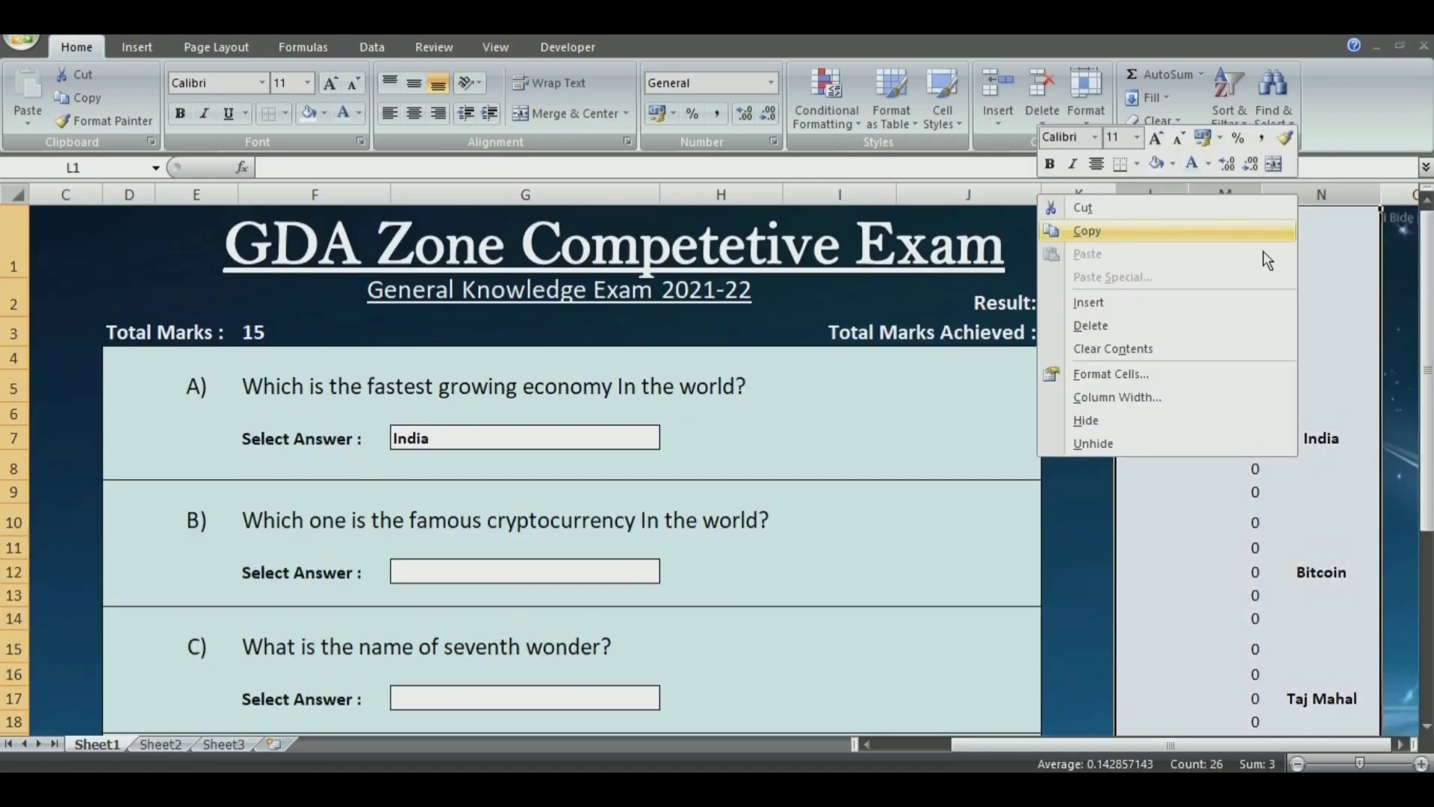
{"action": "left_click", "coordinate": [1100, 414]}
{"action": "left_click", "coordinate": [1184, 366]}
Clear the selected answer to question A from cell G7
{"action": "left_click", "coordinate": [582, 442]}
{"action": "key", "text": "Delete"}
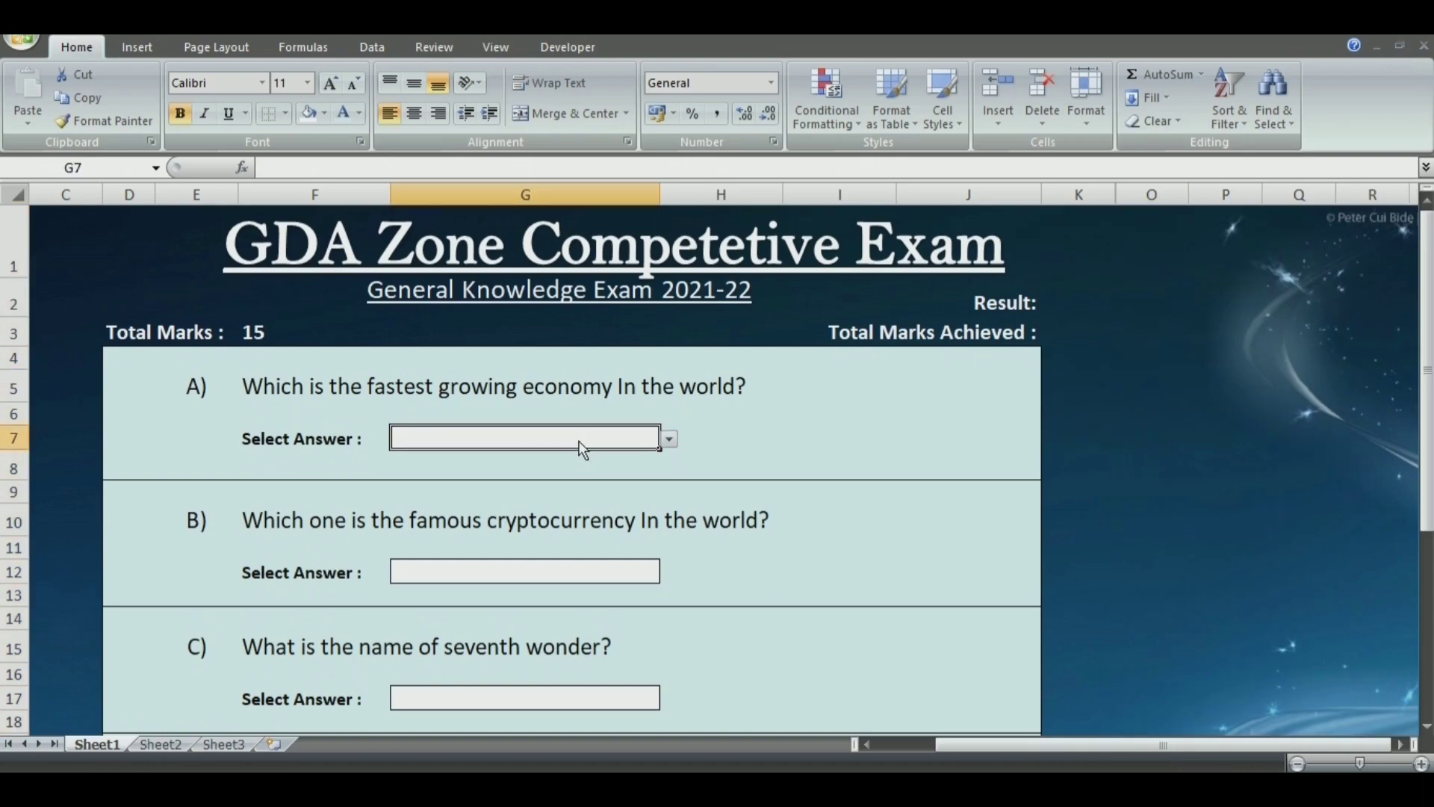
{"action": "mouse_move", "coordinate": [1427, 362]}
{"action": "left_mouse_down"}
{"action": "mouse_move", "coordinate": [1427, 463]}
{"action": "mouse_move", "coordinate": [1427, 373]}
{"action": "left_mouse_up"}
{"action": "left_click", "coordinate": [926, 742]}
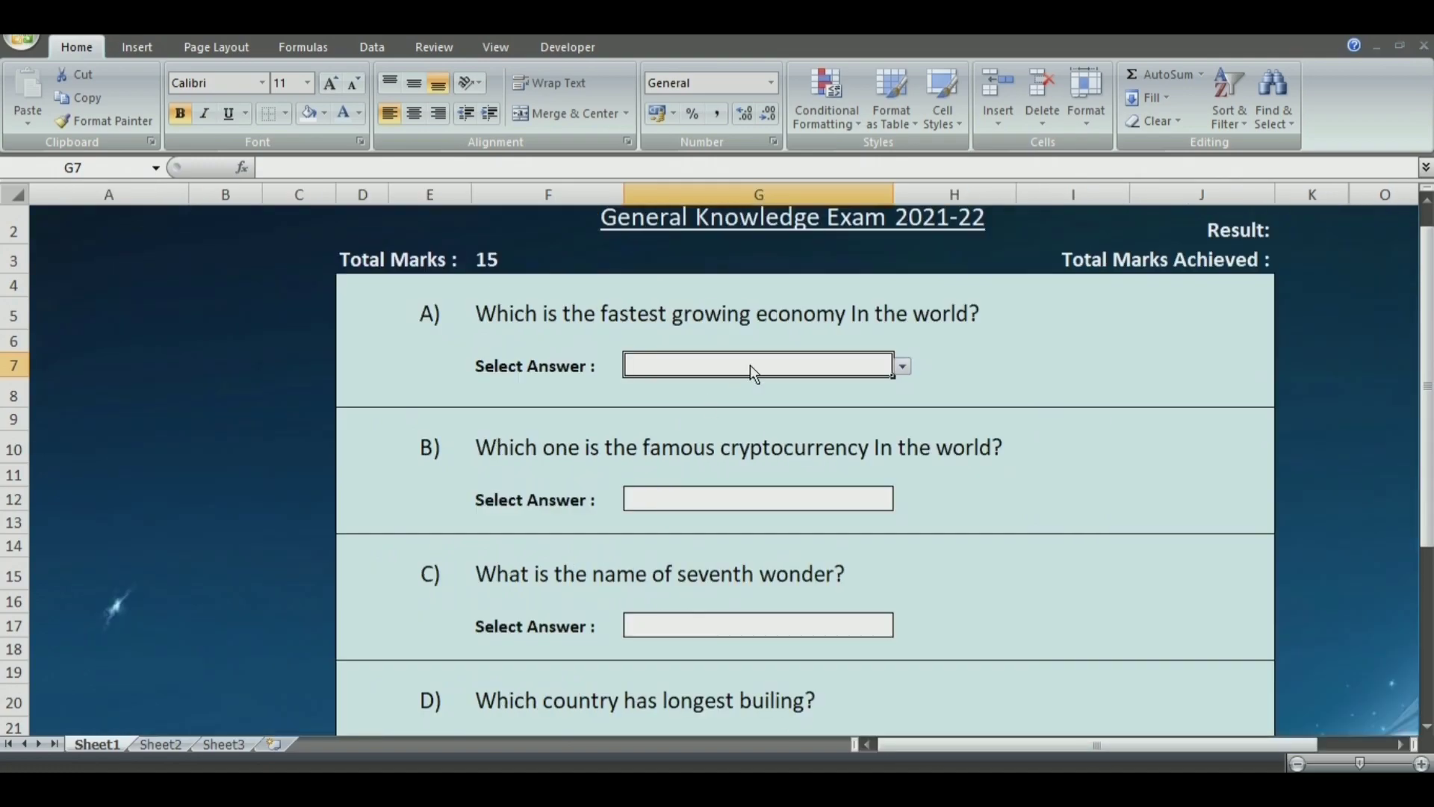
{"action": "left_click", "coordinate": [1427, 200]}
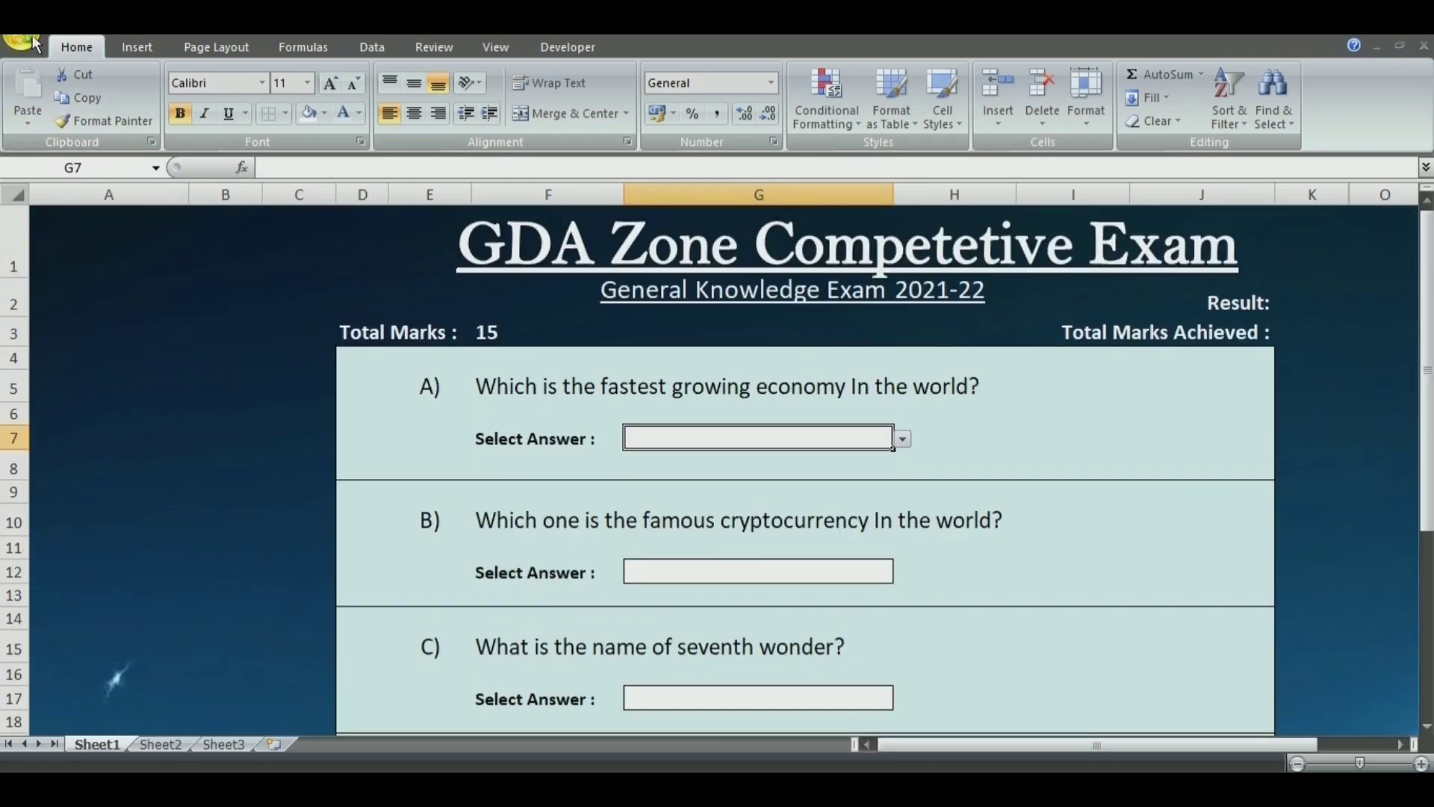
Fill cell K2 beside the Result label with white
{"action": "left_click", "coordinate": [1402, 745]}
{"action": "left_click", "coordinate": [1401, 746]}
{"action": "left_click", "coordinate": [1073, 309]}
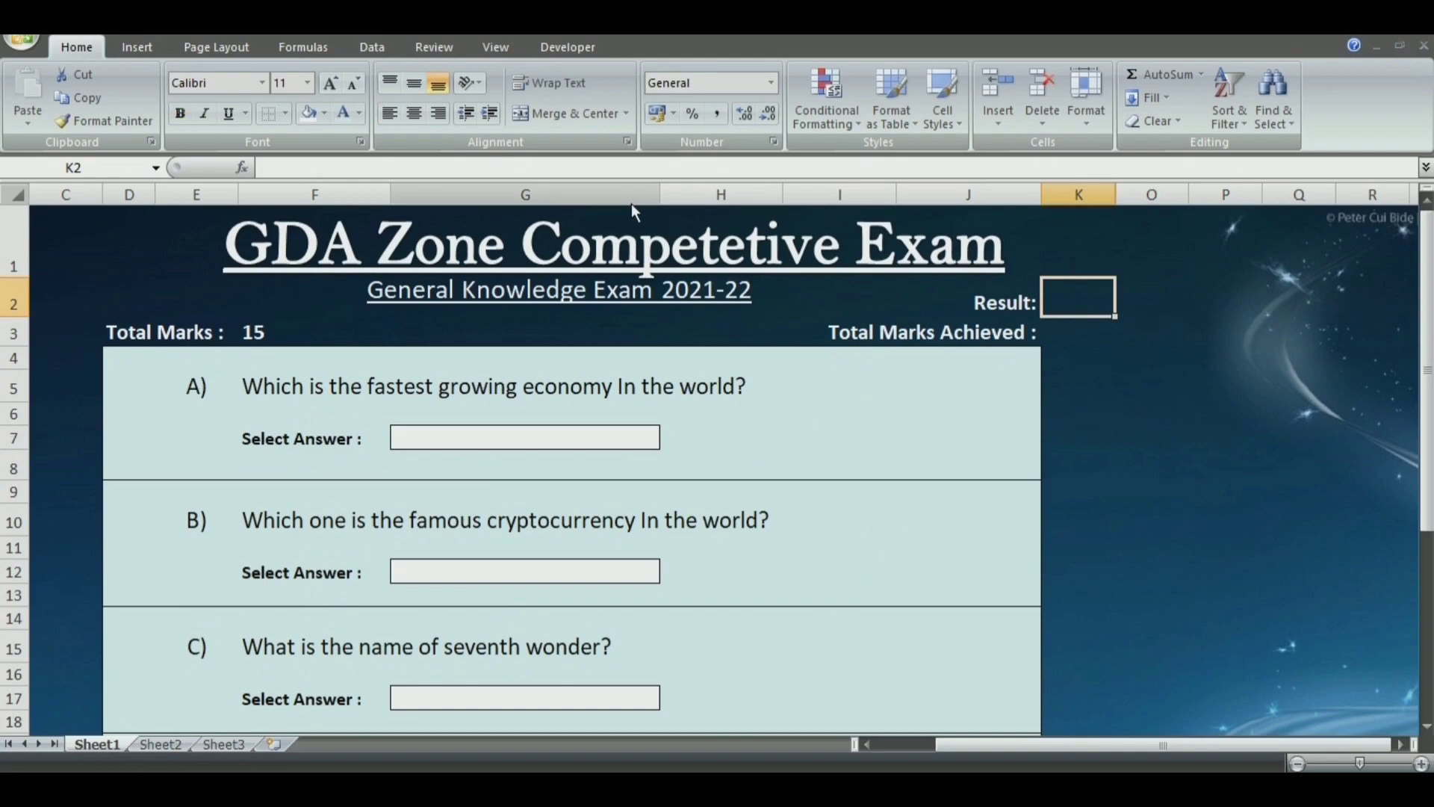
{"action": "left_click", "coordinate": [307, 112]}
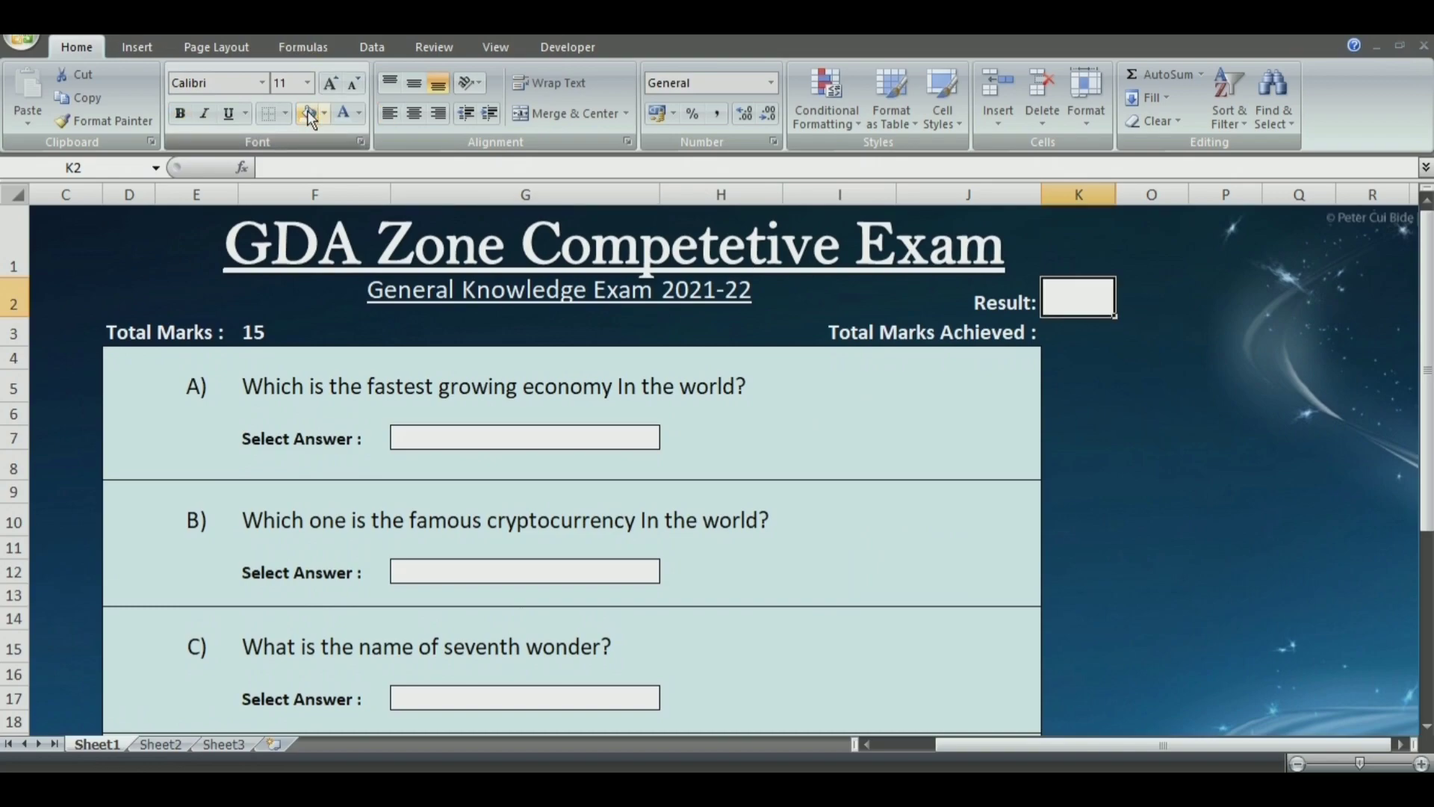
In cell K2, start an IF formula that returns empty text when ISBLANK(K3) is true
{"action": "type", "text": "=i"}
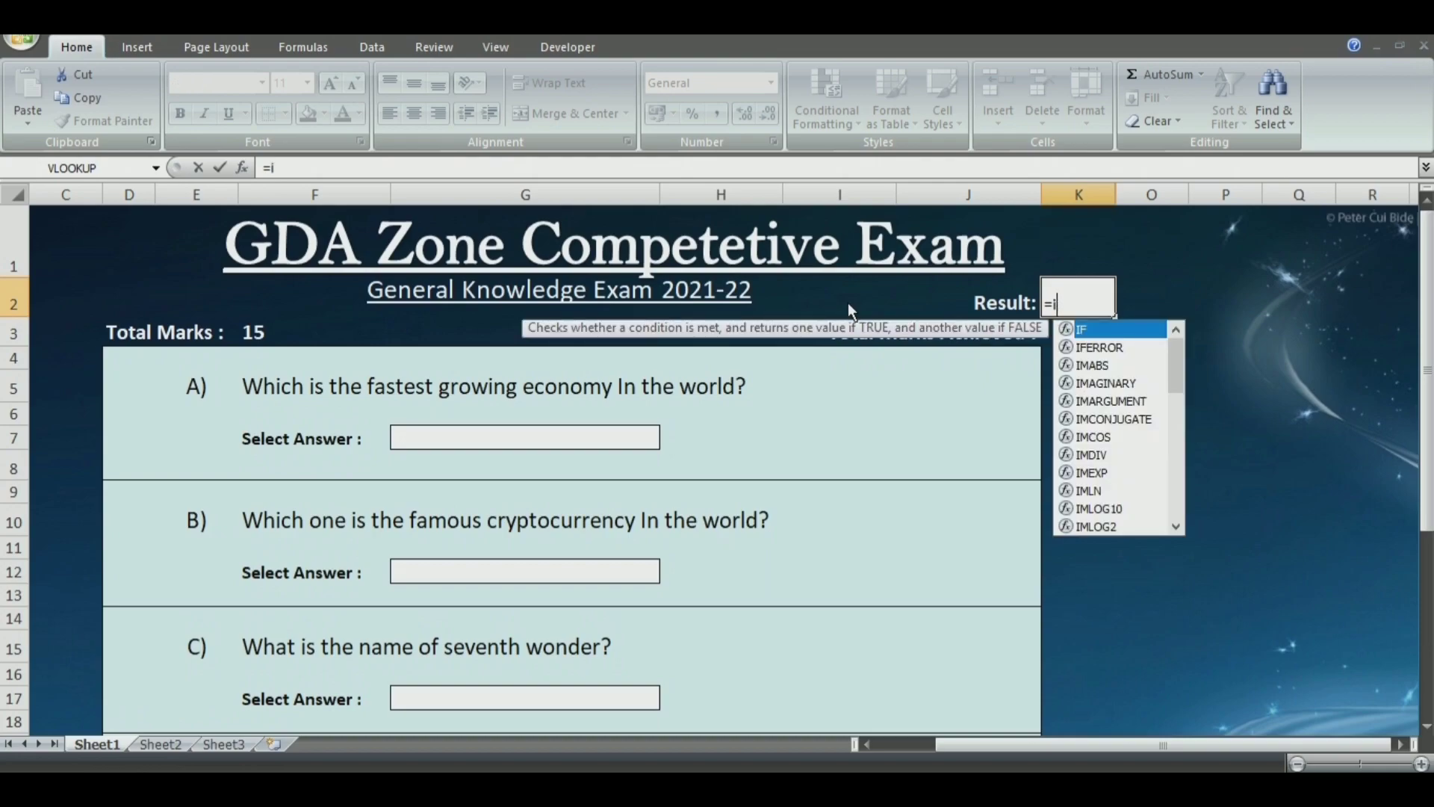
{"action": "type", "text": "f"}
{"action": "key", "text": "Tab"}
{"action": "type", "text": "s"}
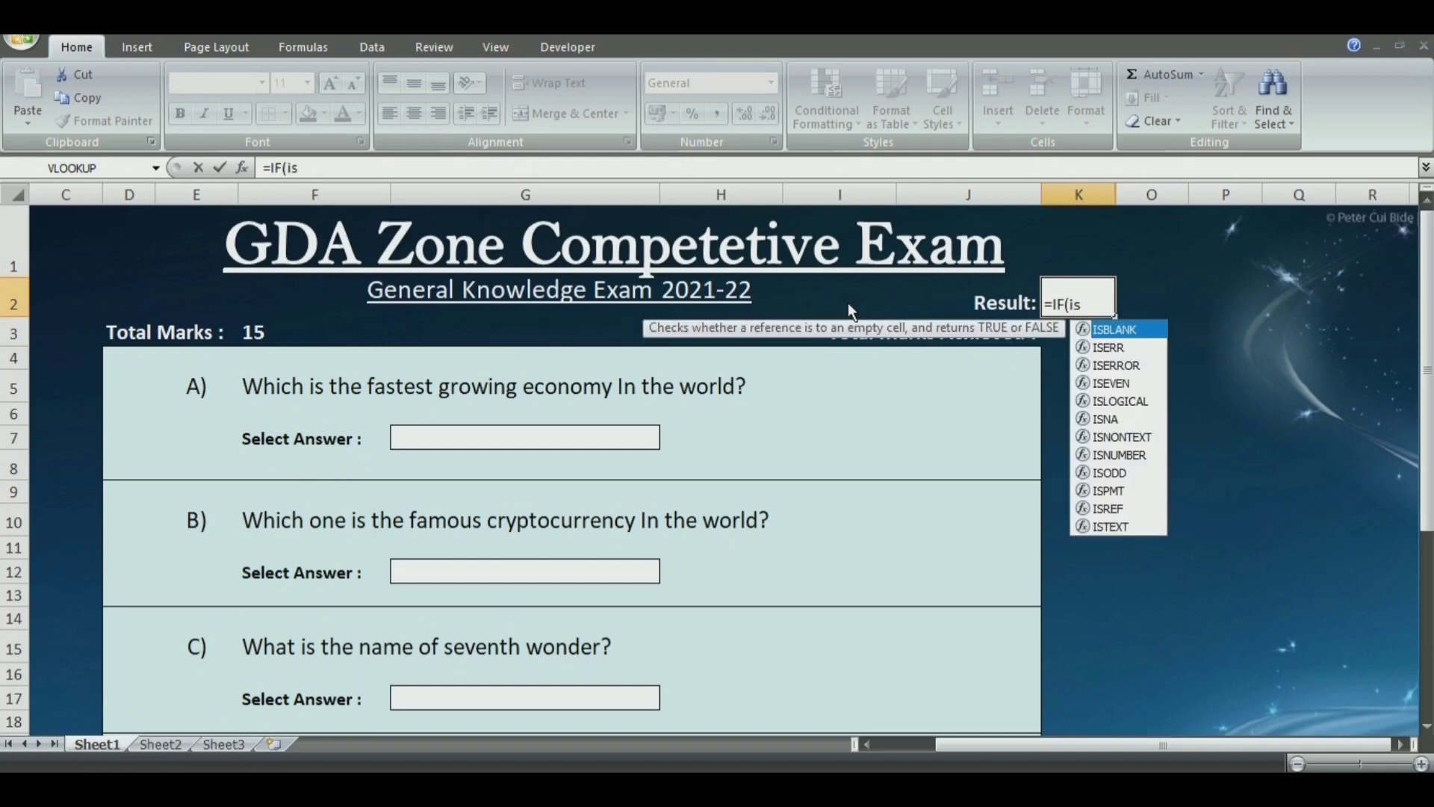
{"action": "key", "text": "Tab"}
{"action": "left_click", "coordinate": [1069, 336]}
{"action": "type", "text": ")"}
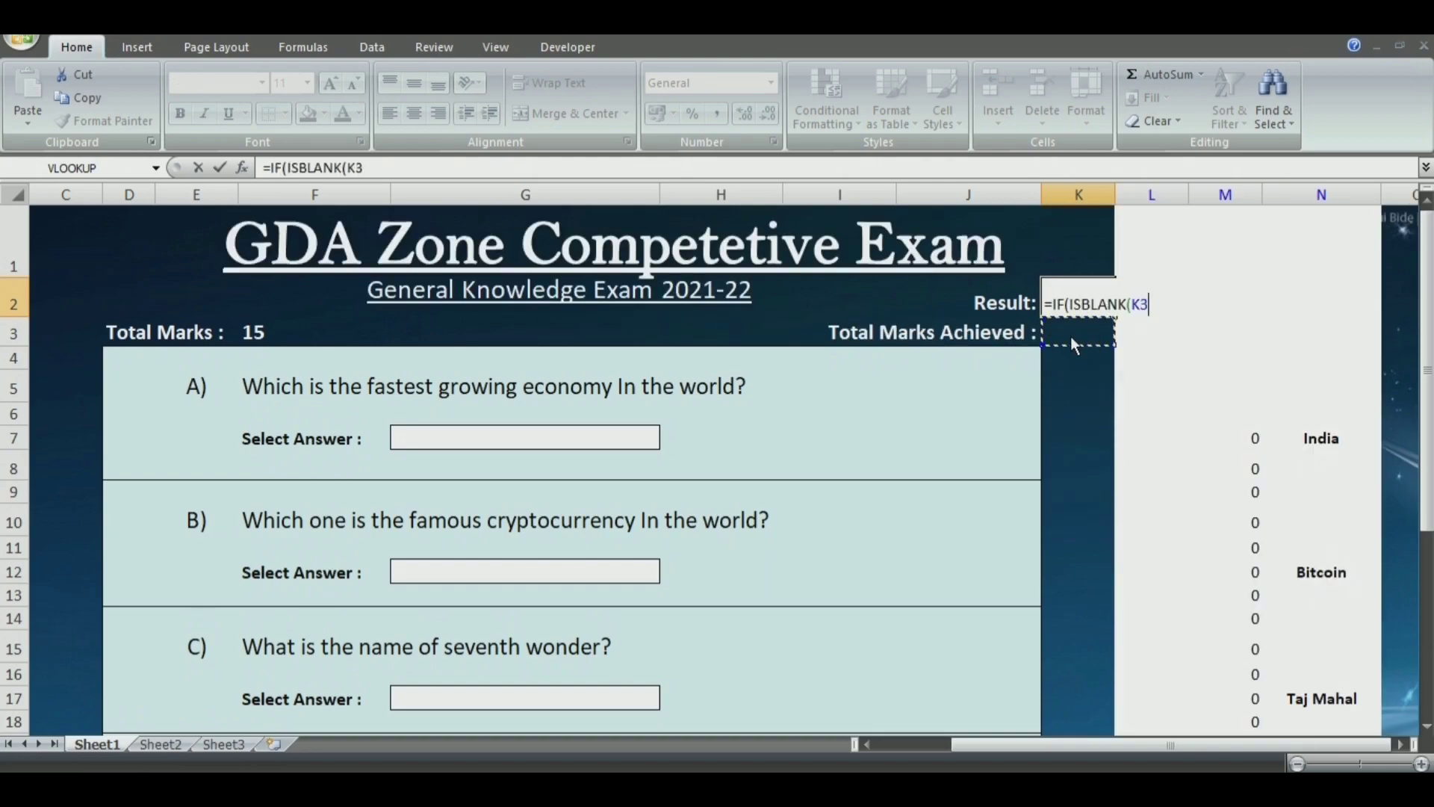
{"action": "type", "text": ","}
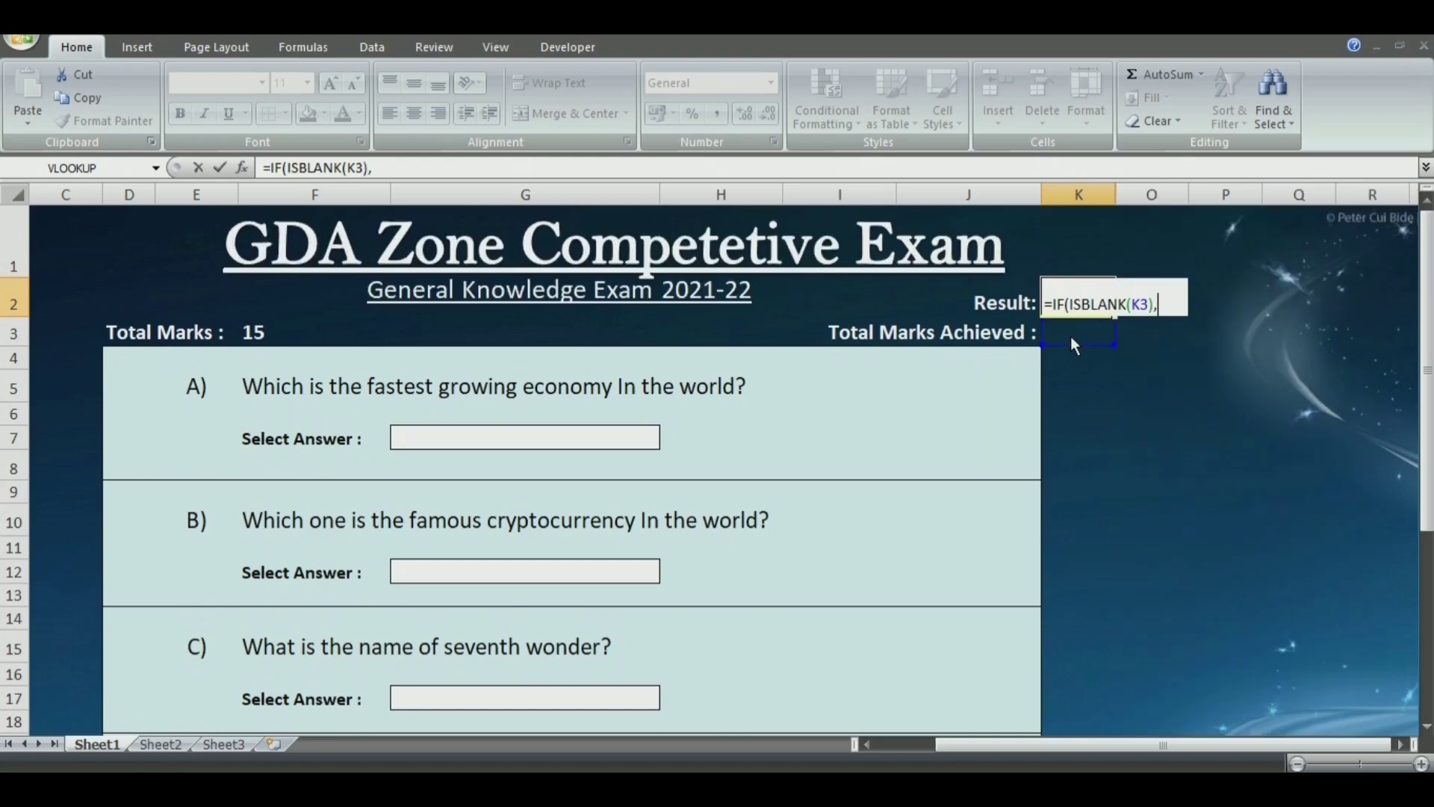
{"action": "type", "text": "\"\","}
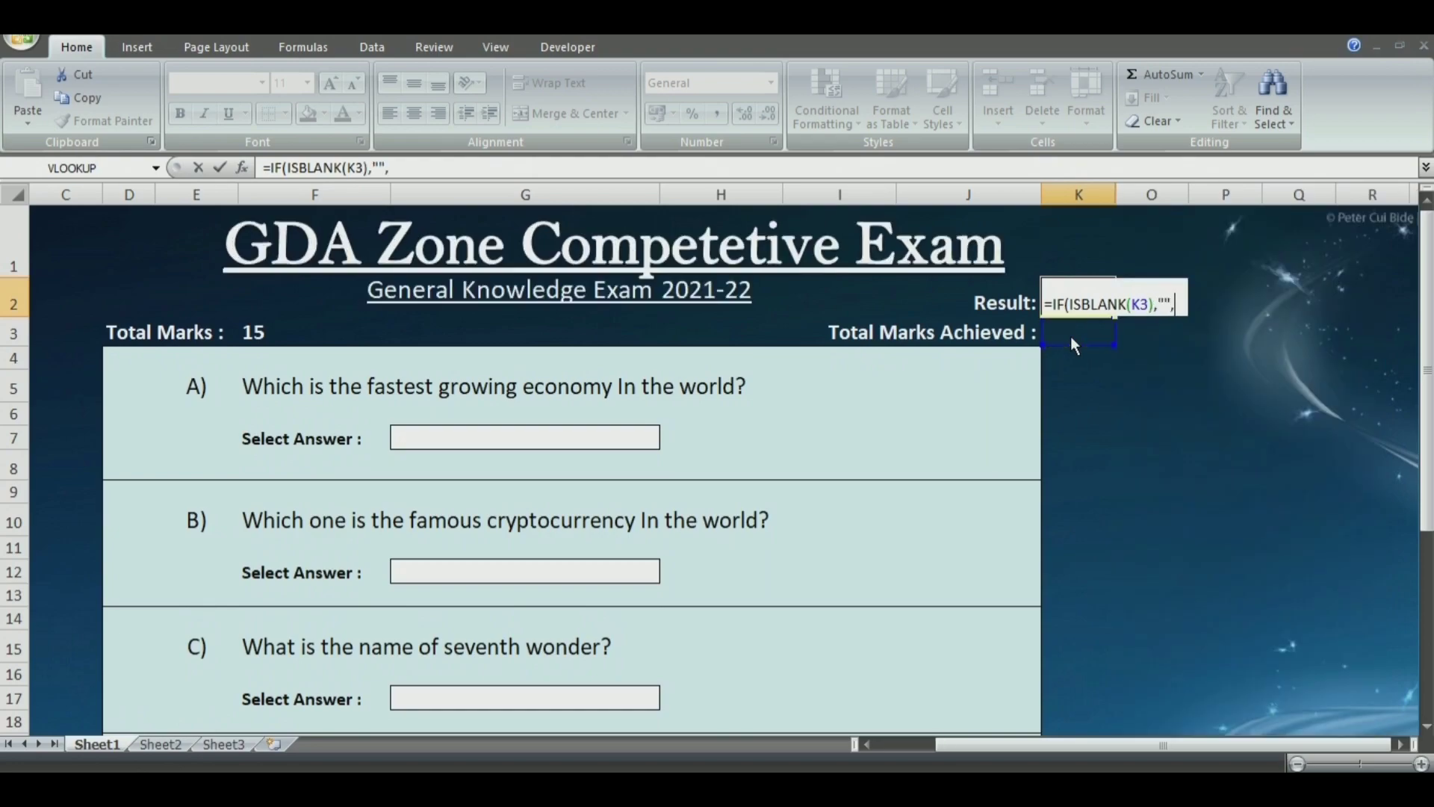